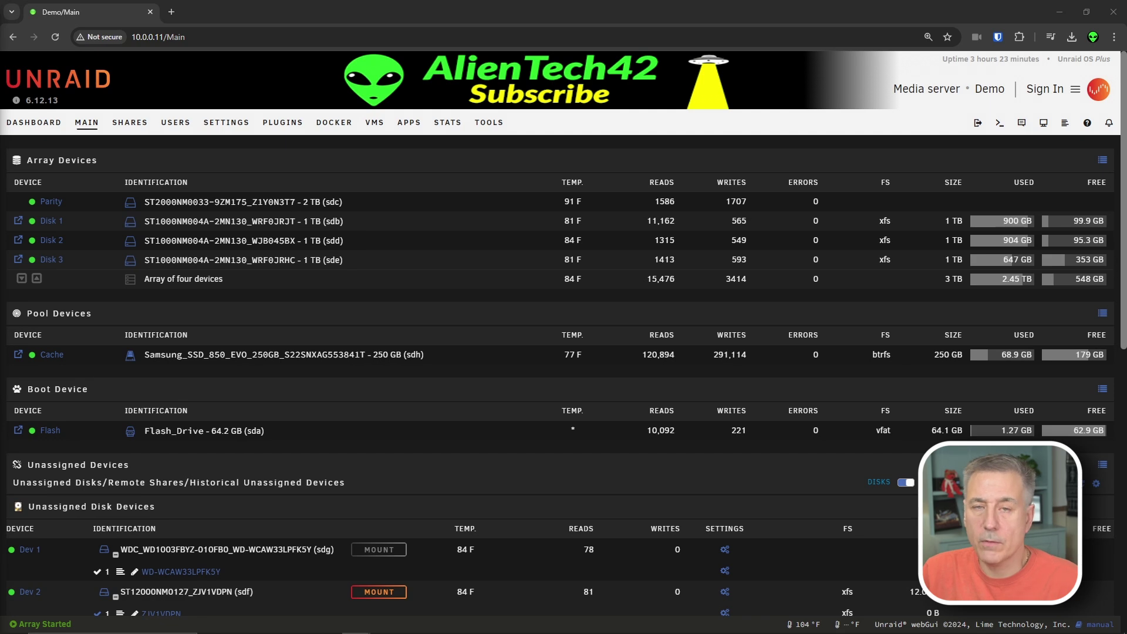
- Bring up File Explorer showing the server's \\10.0.0.11\data\media folder
key(alt+Tab)
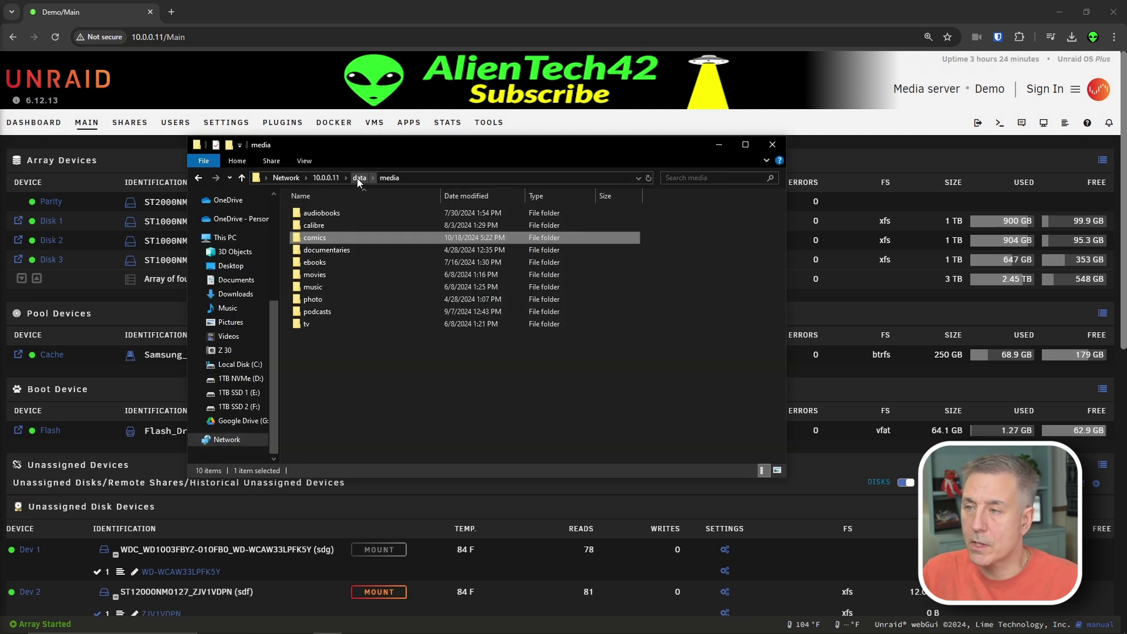
- Create a new folder named 'complete' inside data > torrents
click(358, 178)
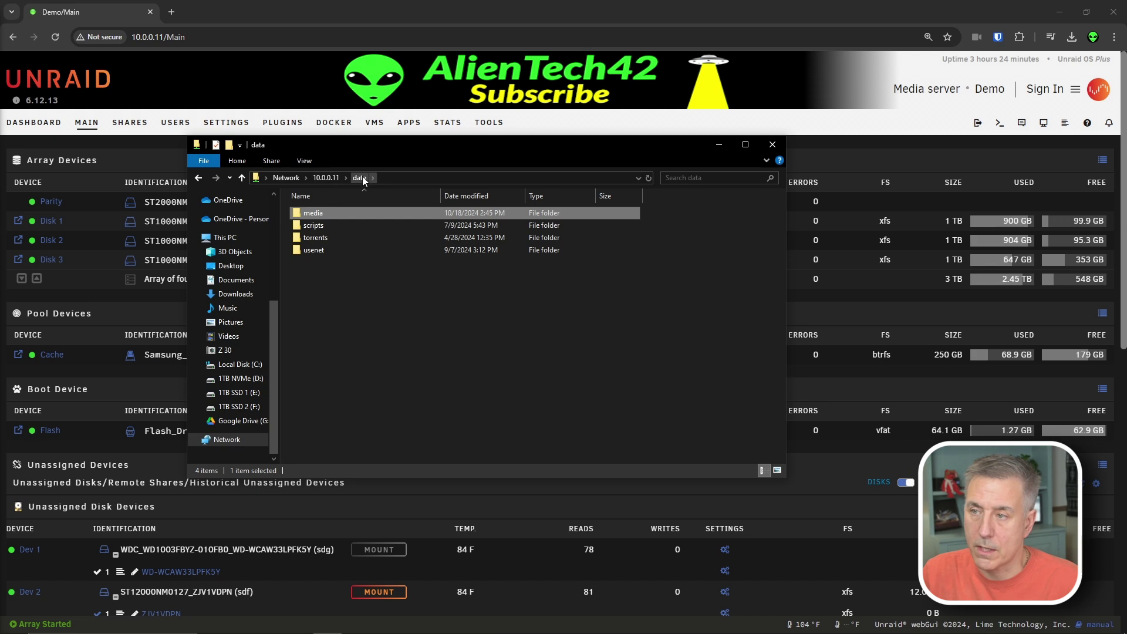
double_click(312, 212)
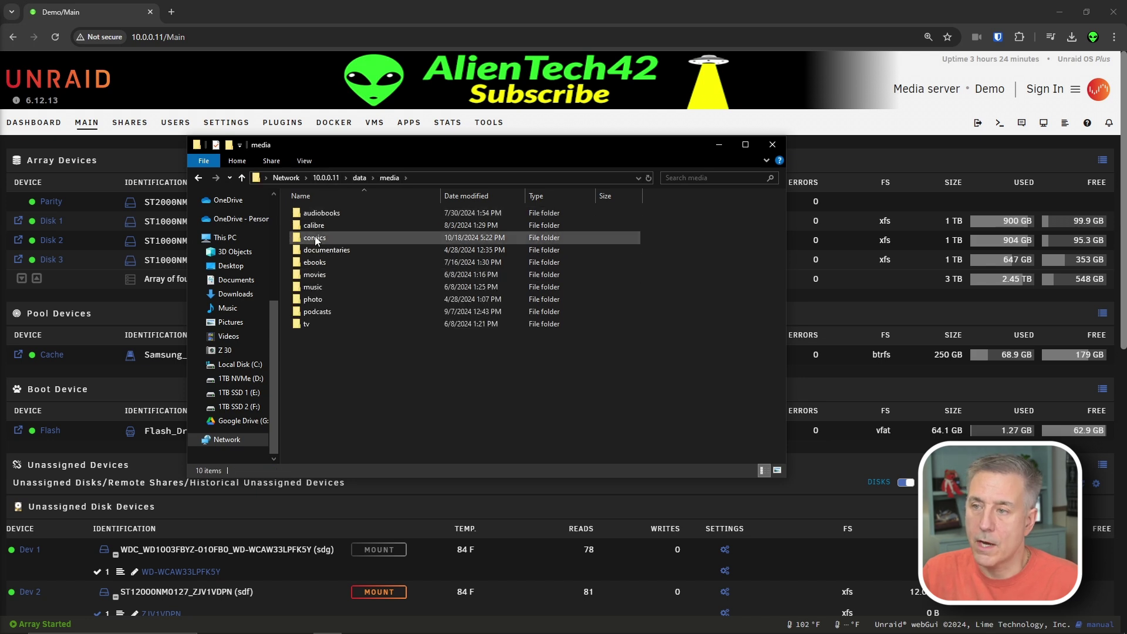
click(356, 177)
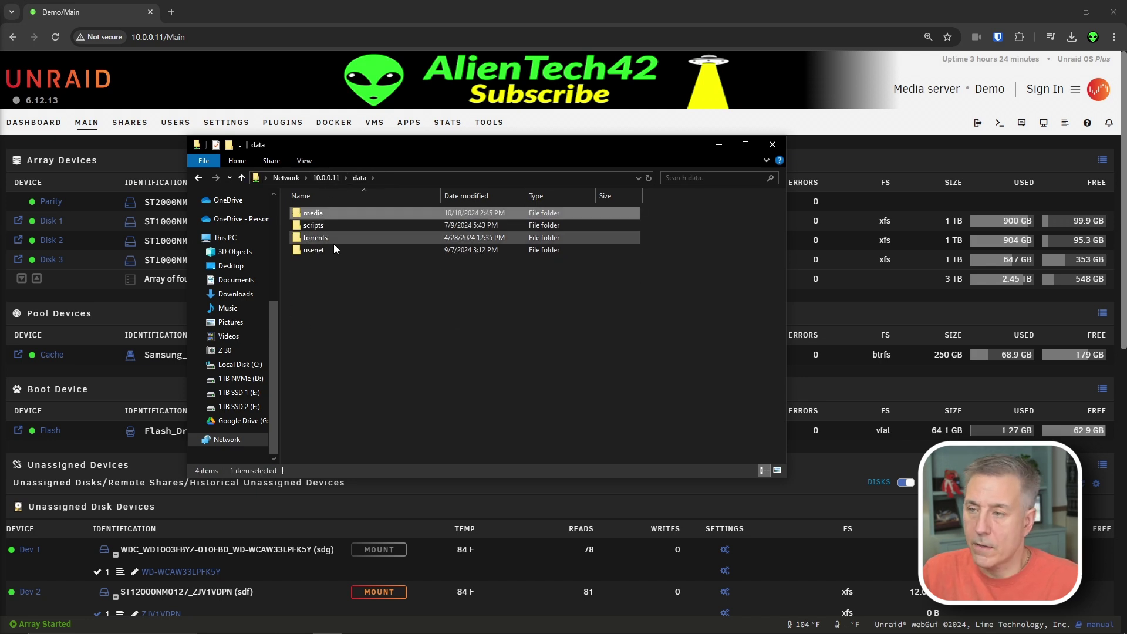
double_click(320, 237)
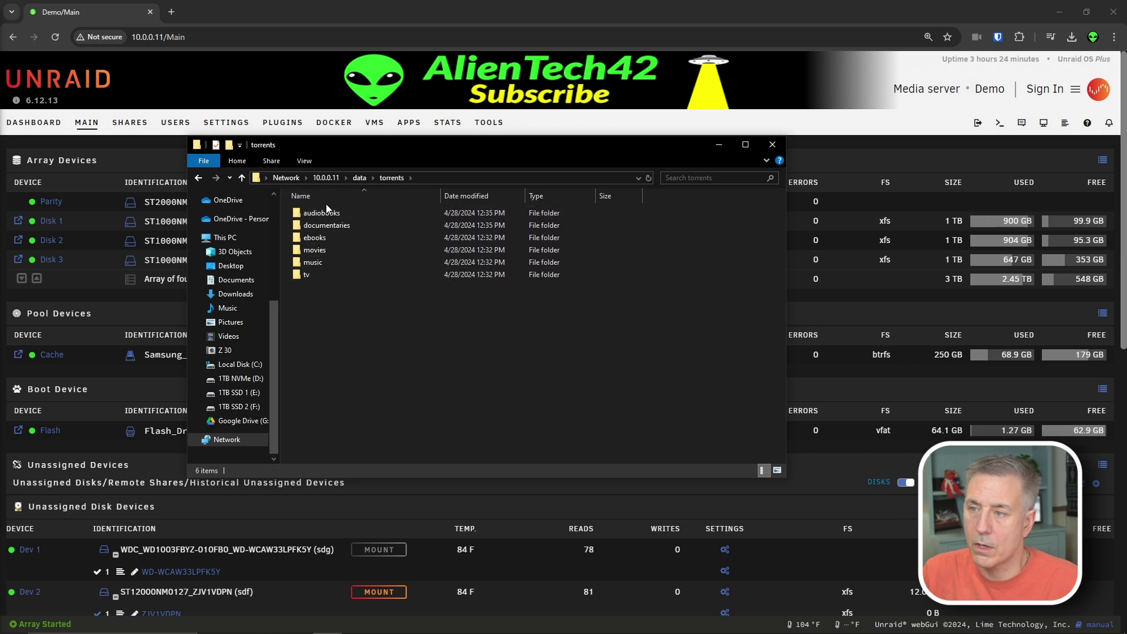
right_click(350, 316)
mouse_move(411, 430)
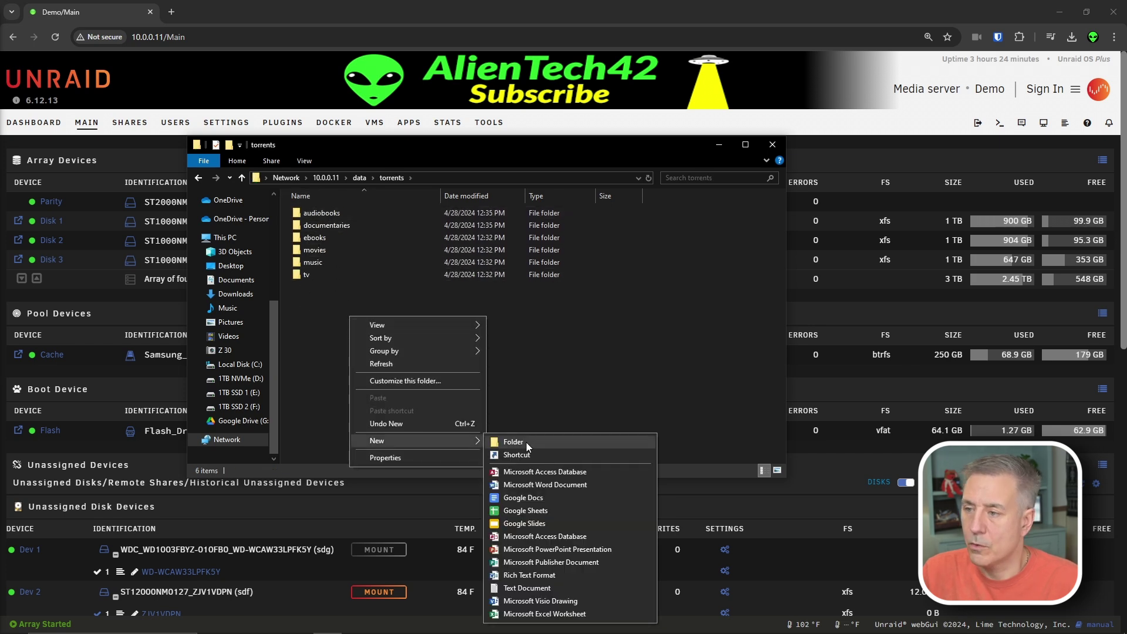
click(526, 442)
text(complete)
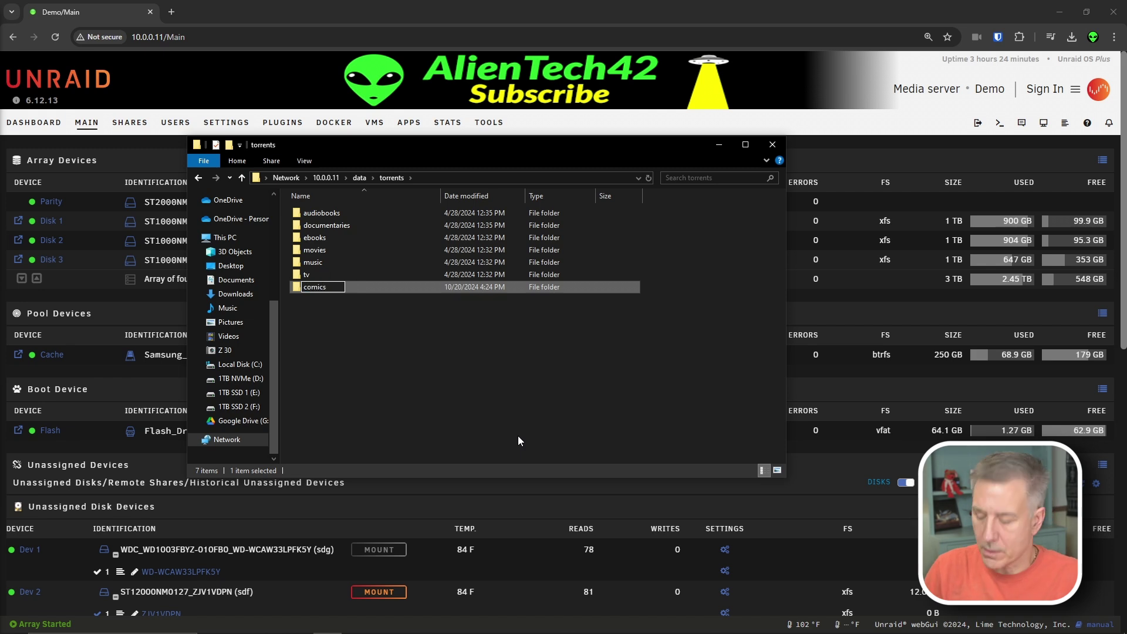
key(Return)
- Create a new 'comics' folder inside data > usenet > complete
click(358, 178)
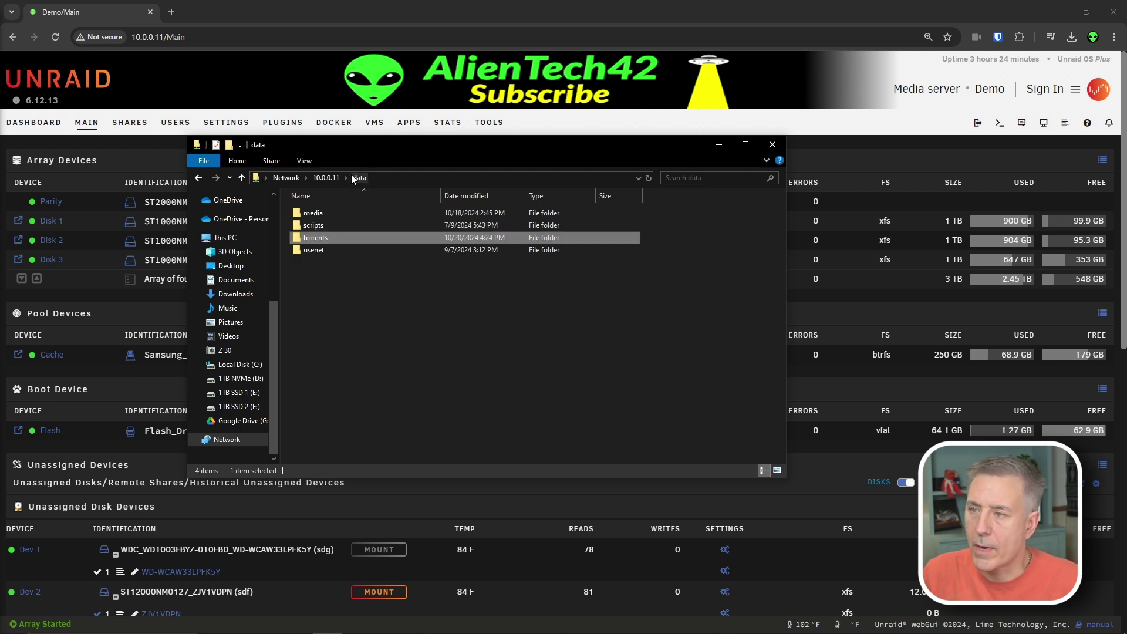
double_click(313, 251)
double_click(317, 214)
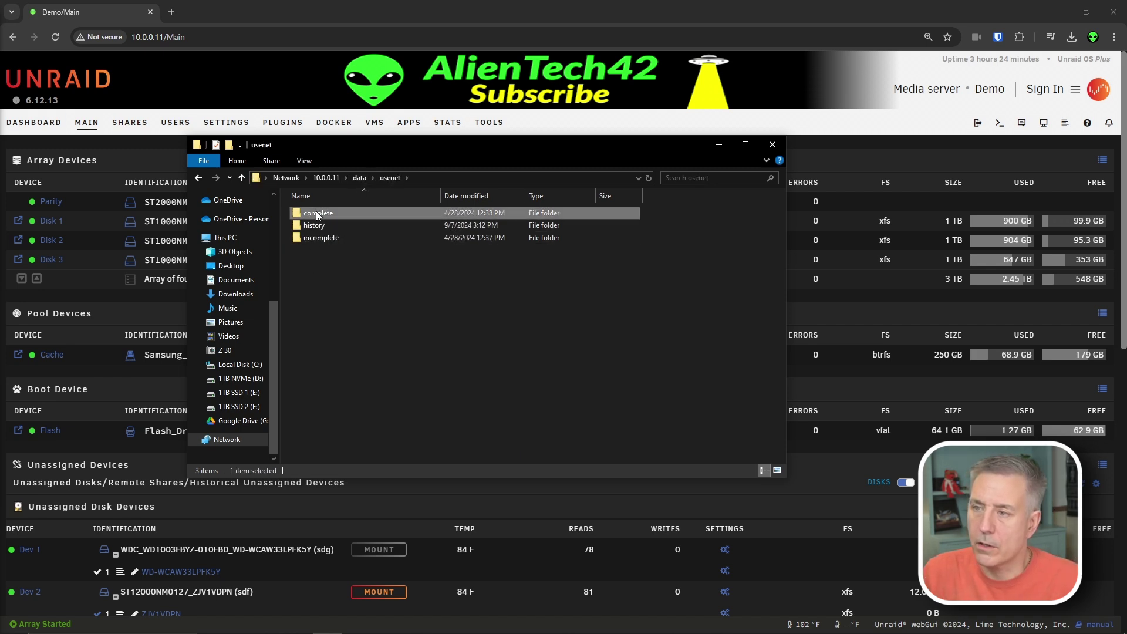
right_click(314, 326)
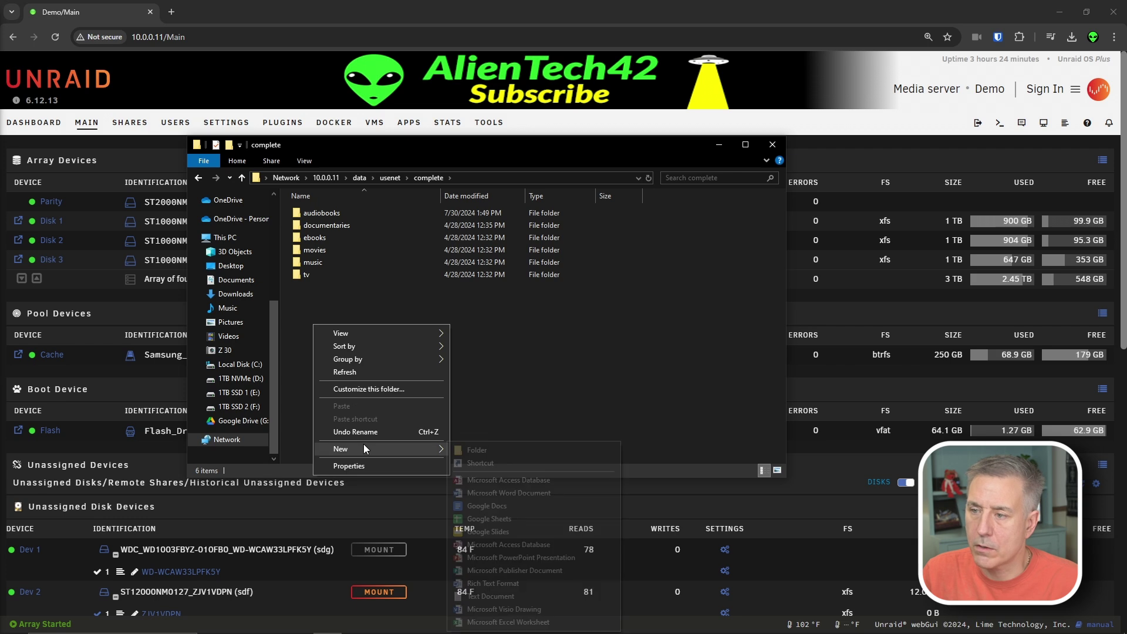
mouse_move(364, 449)
click(468, 450)
text(comics)
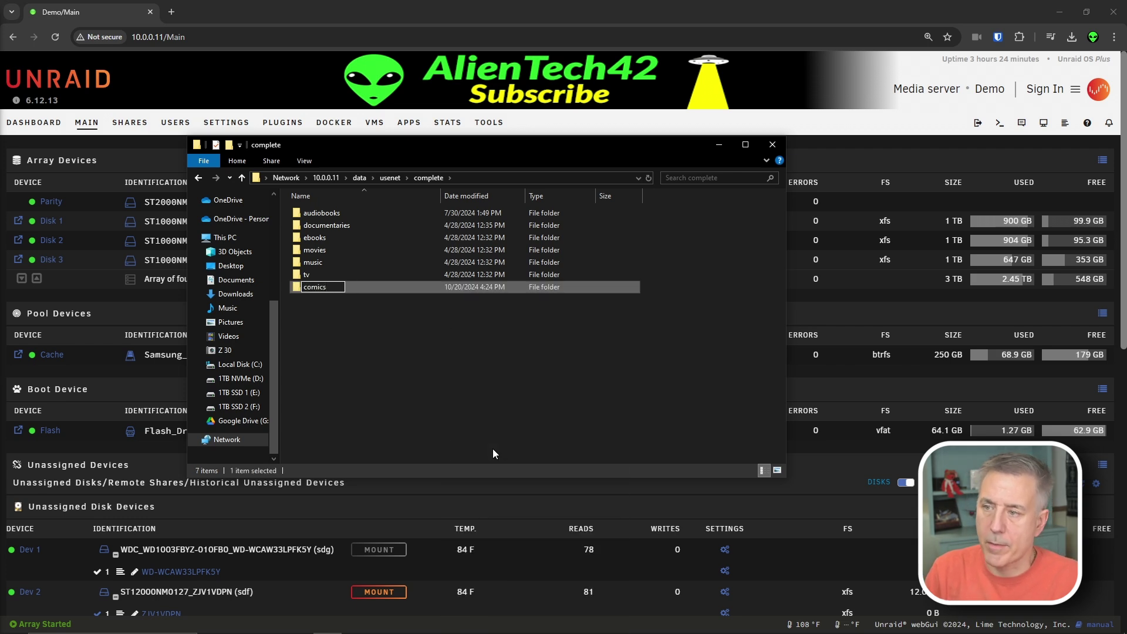
key(Return)
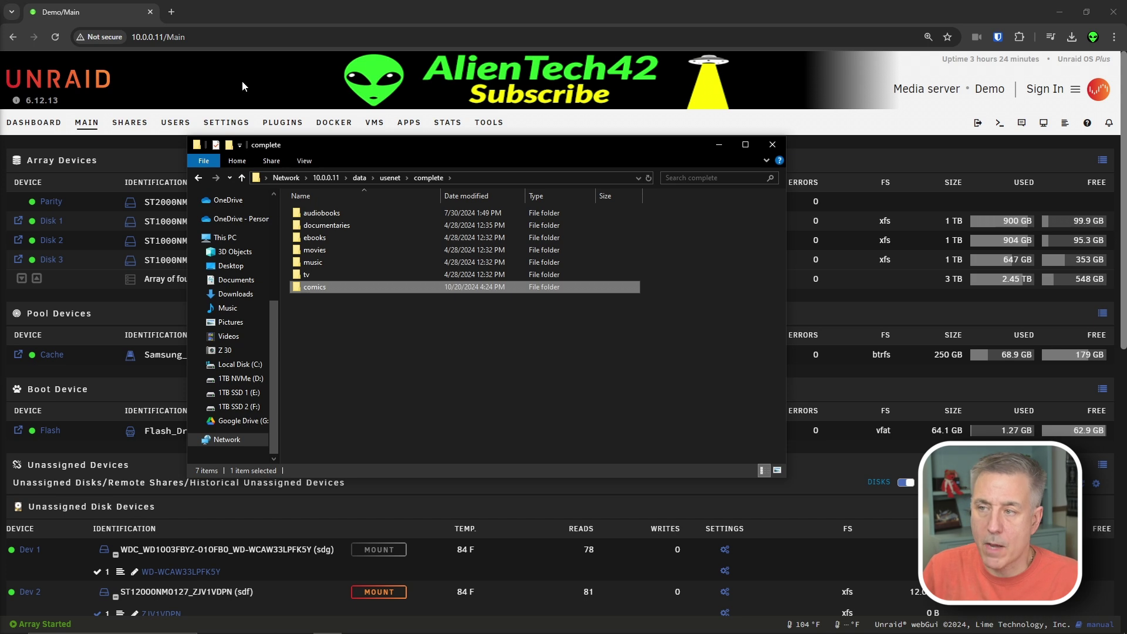
- Browse to data > media > comics
click(359, 177)
double_click(314, 212)
double_click(314, 287)
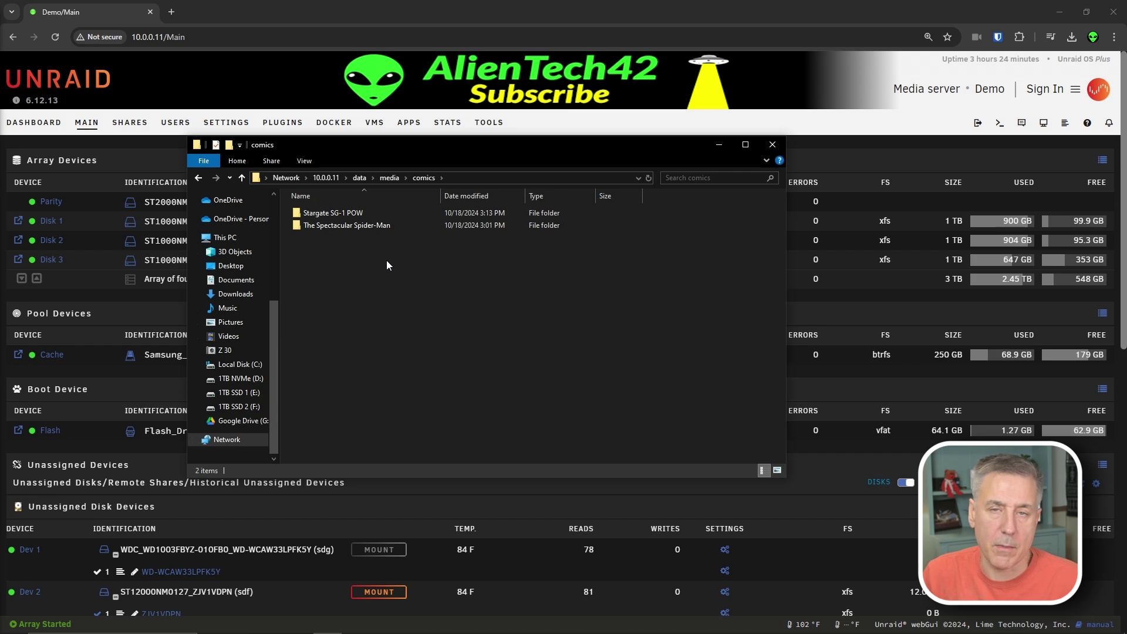
- Find kapowarr in the Unraid Apps catalogue and start its install
click(718, 144)
click(413, 125)
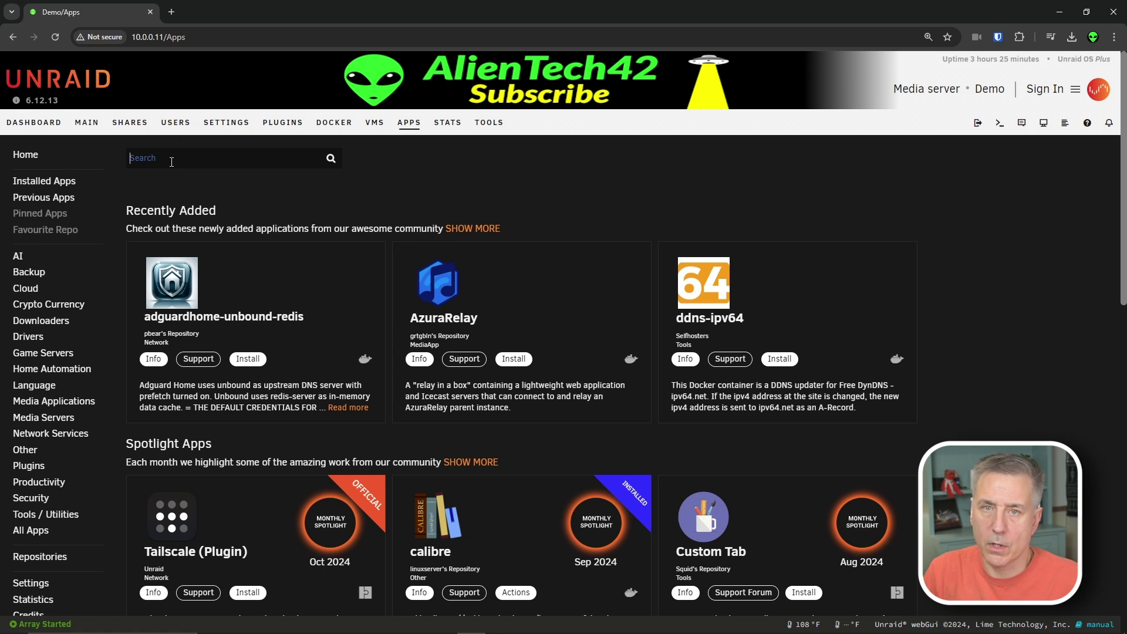
click(171, 162)
text(kapow)
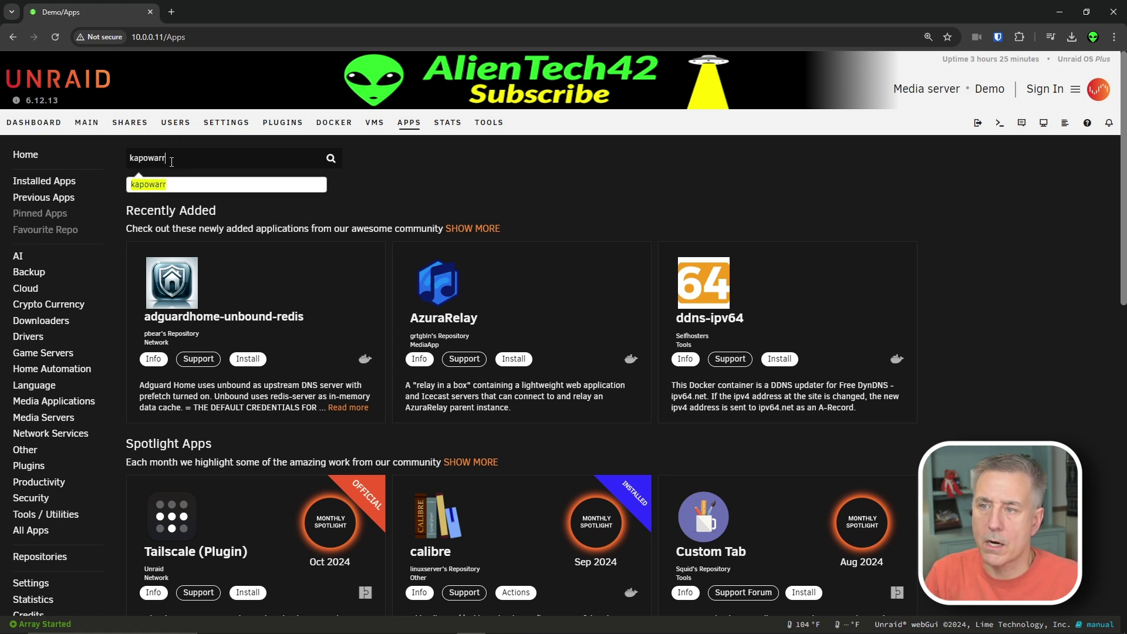
text(arr)
key(Return)
click(251, 336)
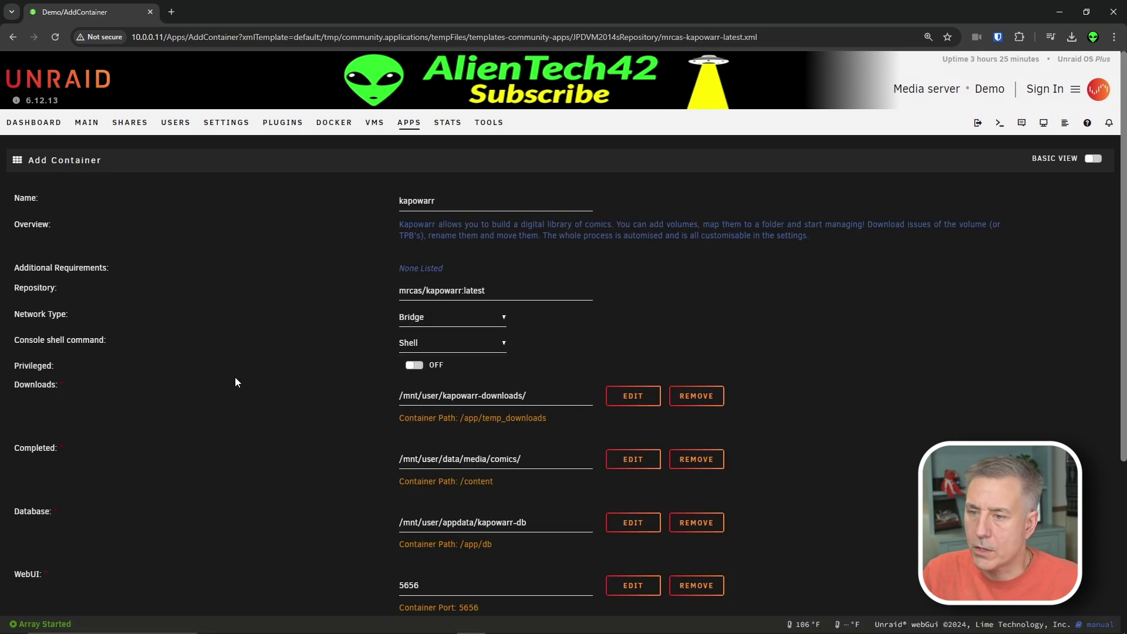
- Set the container's Network Type to Custom : alienproxy
click(463, 317)
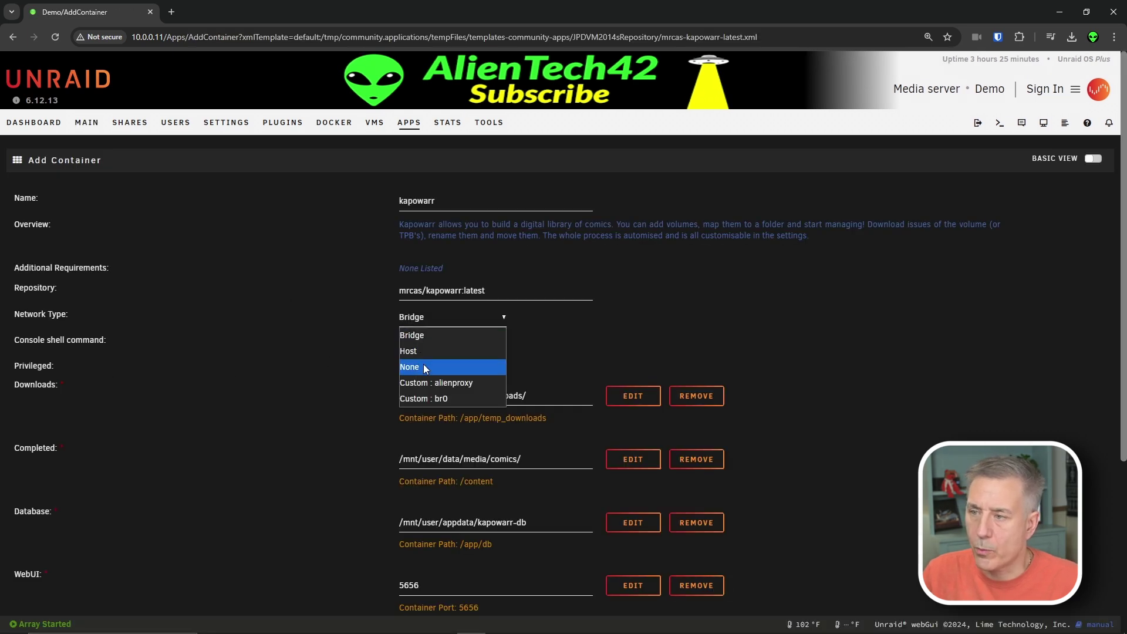
click(453, 382)
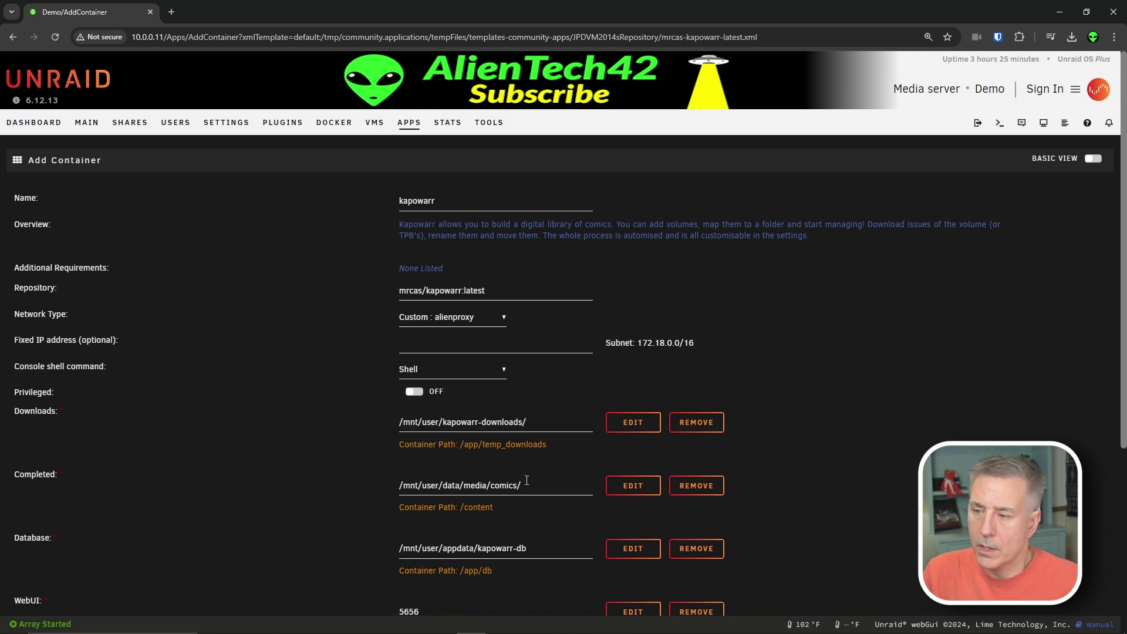
scroll(462, 570, down, 2)
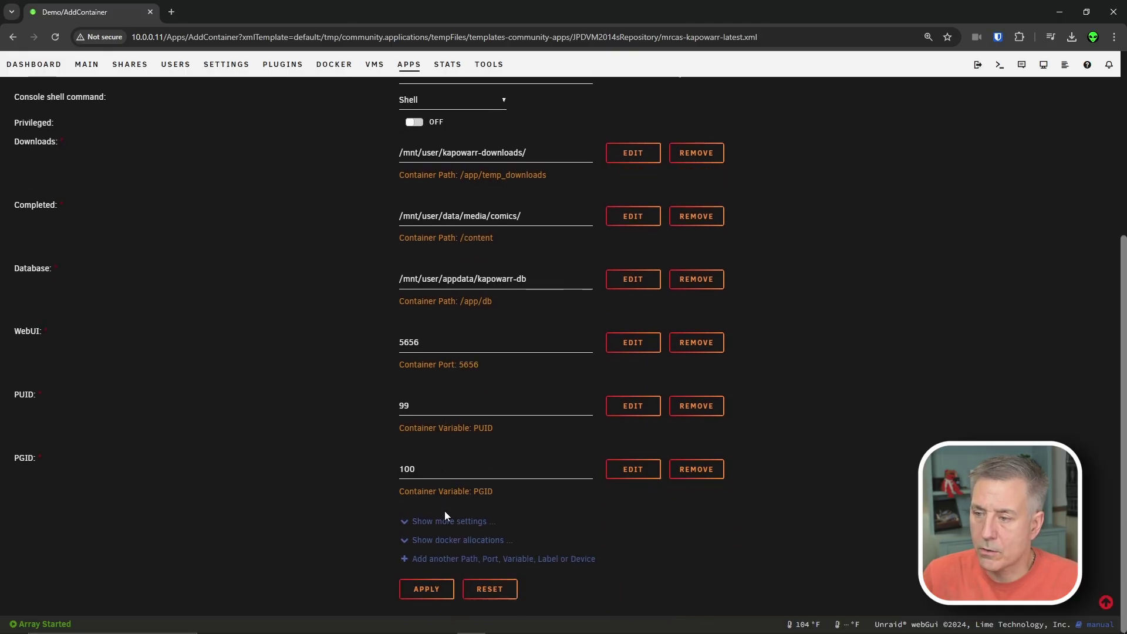
- Check the docker allocations to confirm web UI port 5656 is unused, then hide them
click(450, 540)
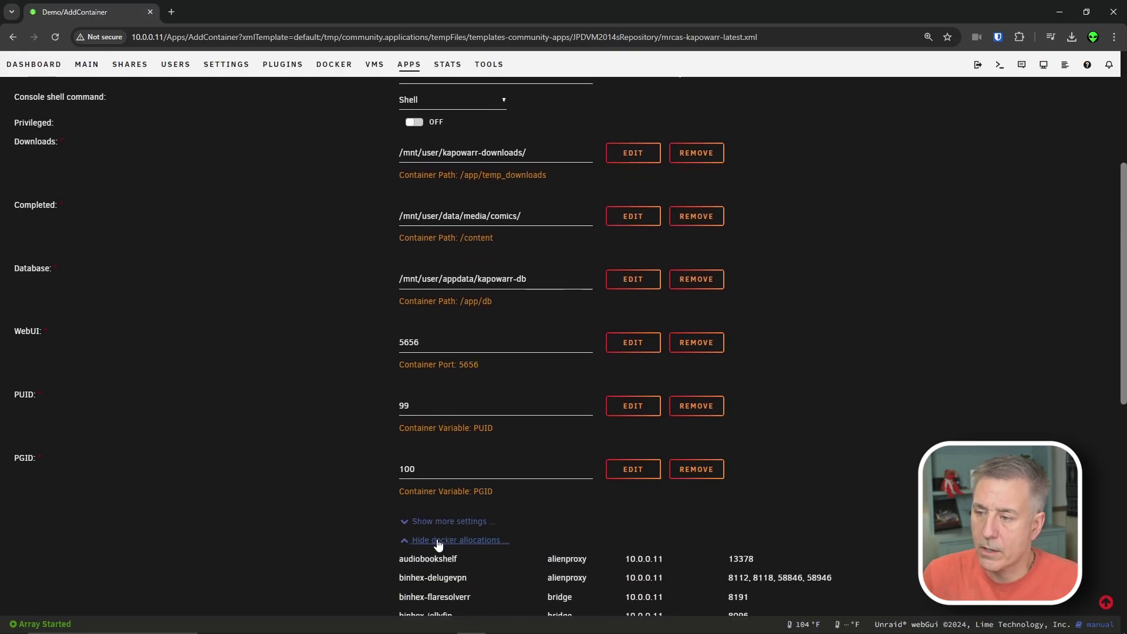
double_click(410, 341)
key(ctrl+f)
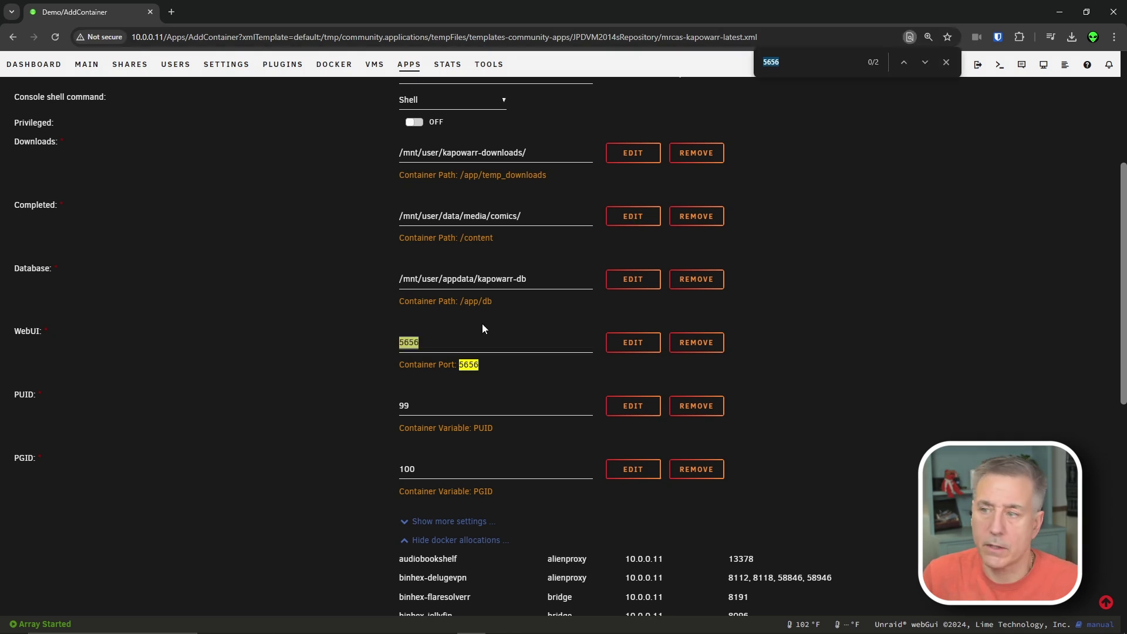
click(443, 342)
scroll(646, 546, down, 5)
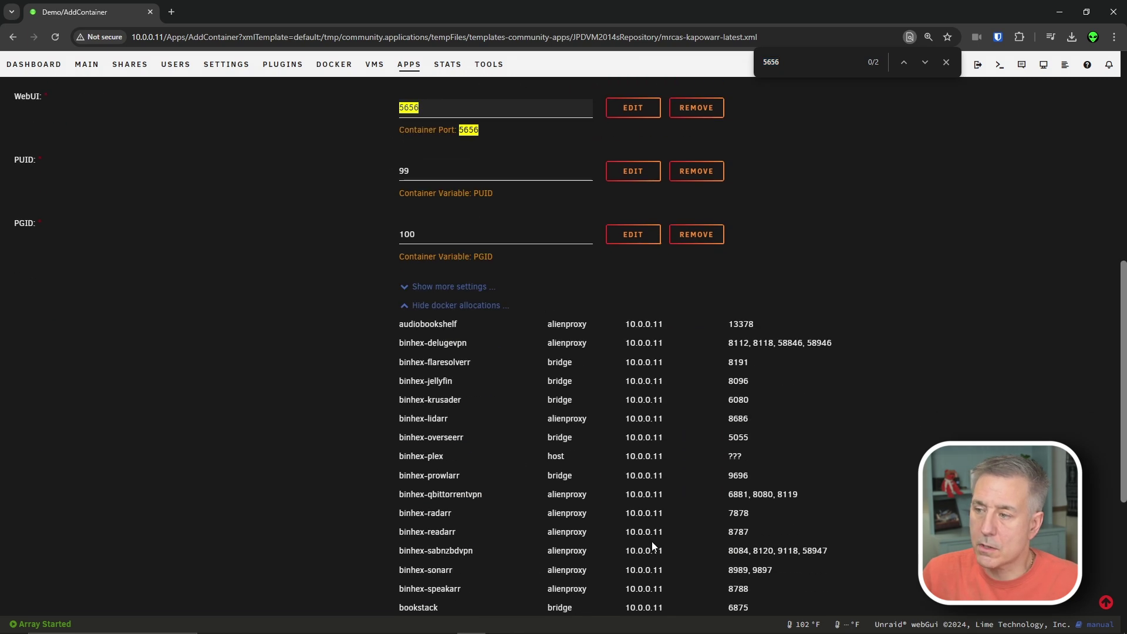
scroll(508, 352, up, 7)
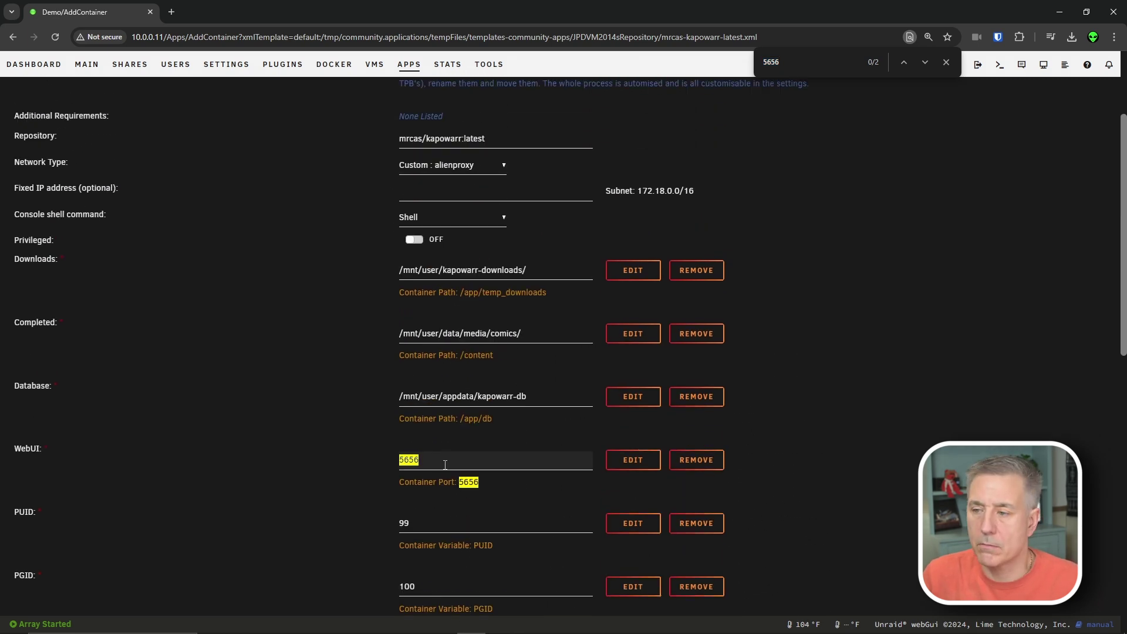
click(945, 62)
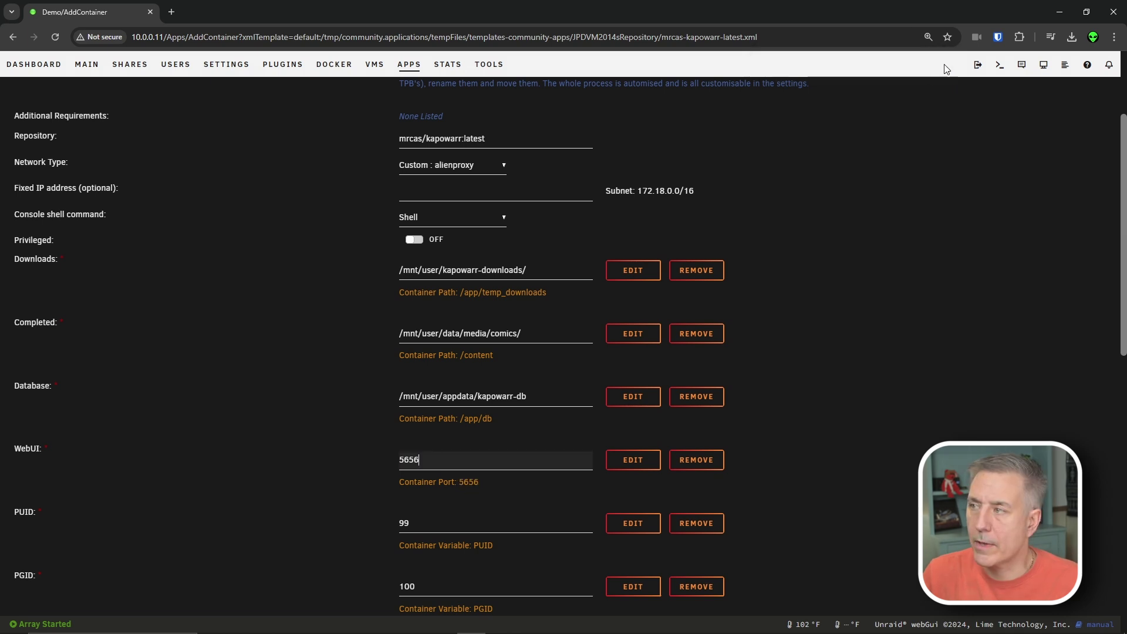
scroll(698, 246, down, 10)
scroll(563, 270, up, 3)
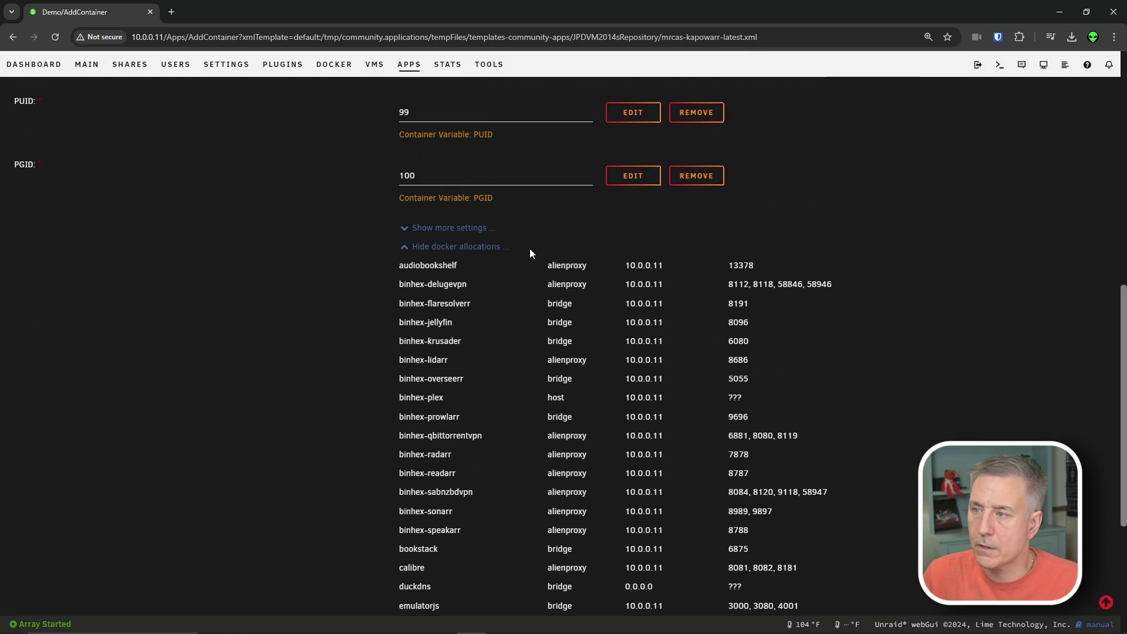
click(414, 251)
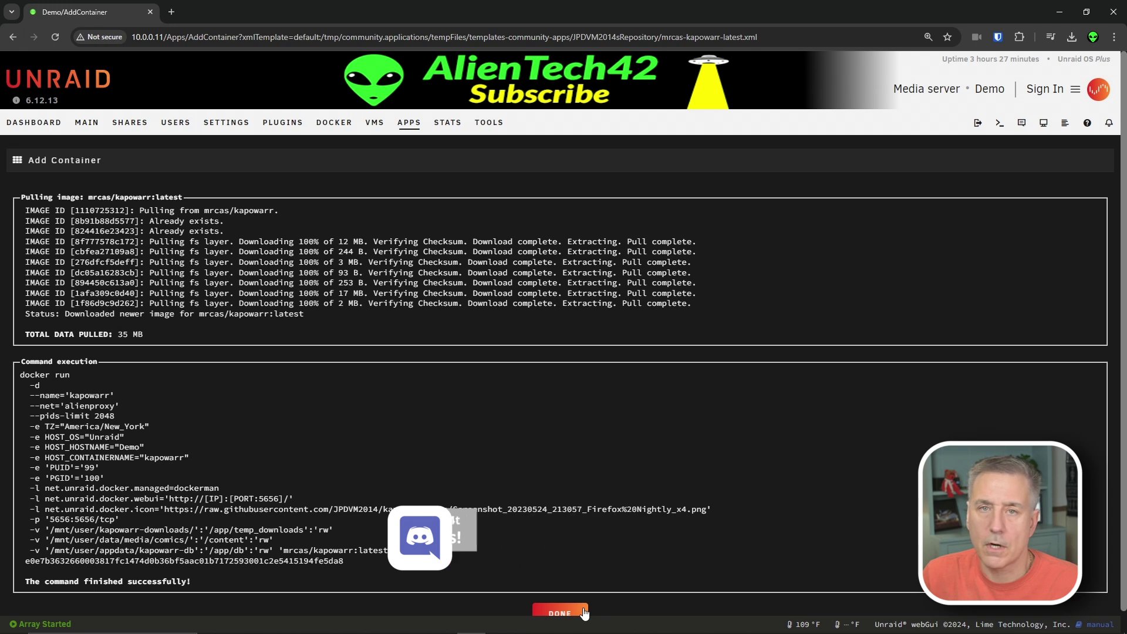
- Turn on autostart for the kapowarr container and launch its WebUI on port 5656
click(583, 607)
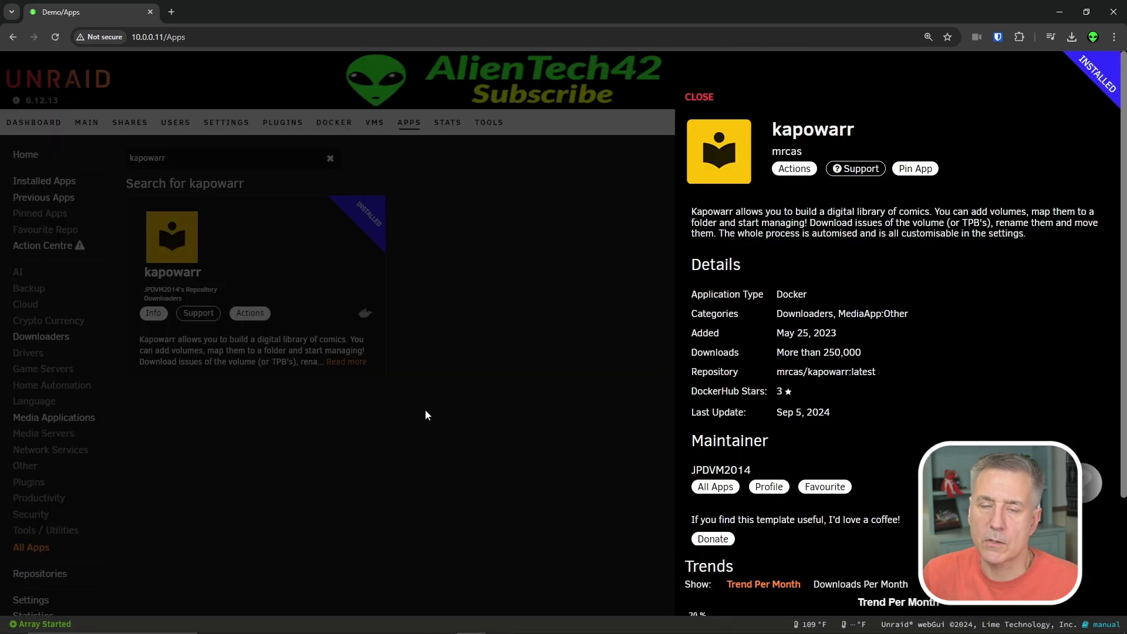
click(327, 120)
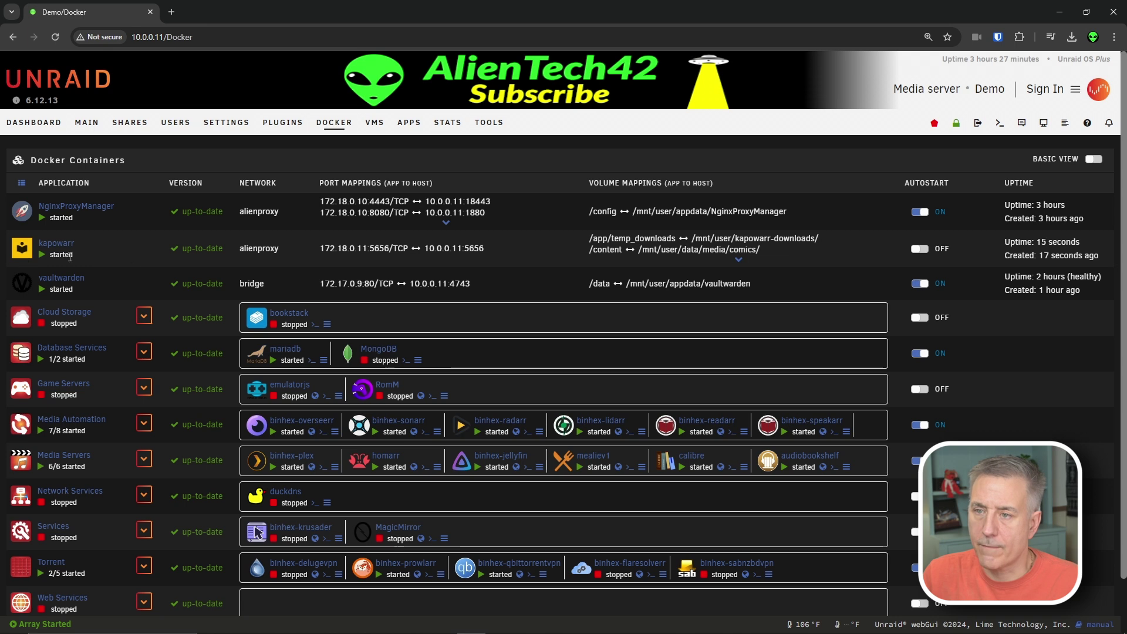
click(921, 251)
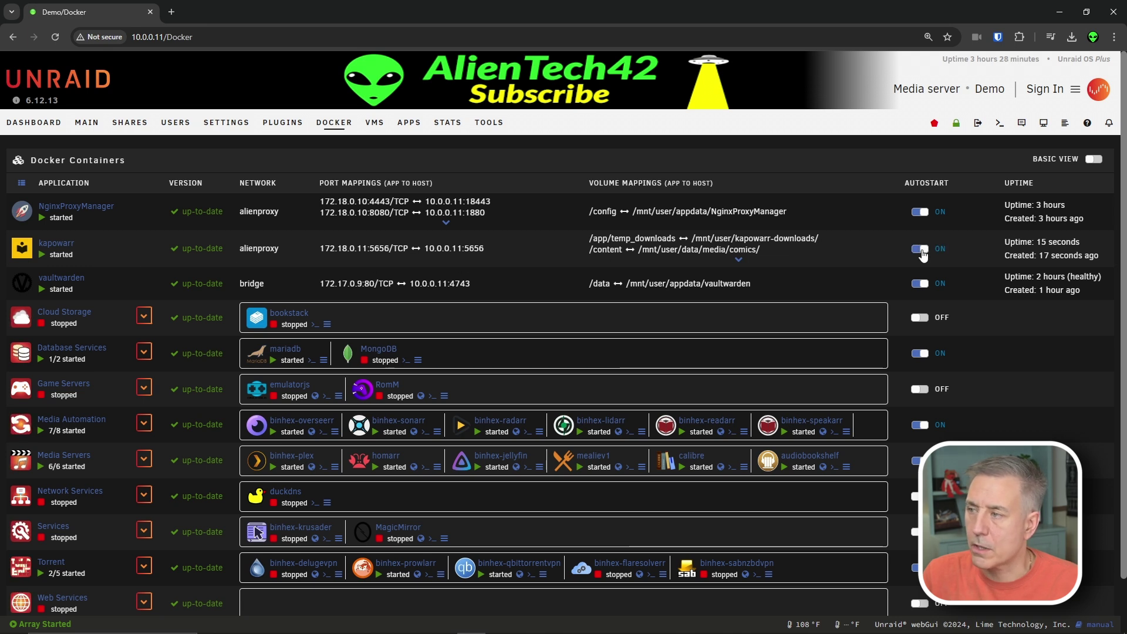
click(29, 251)
click(49, 271)
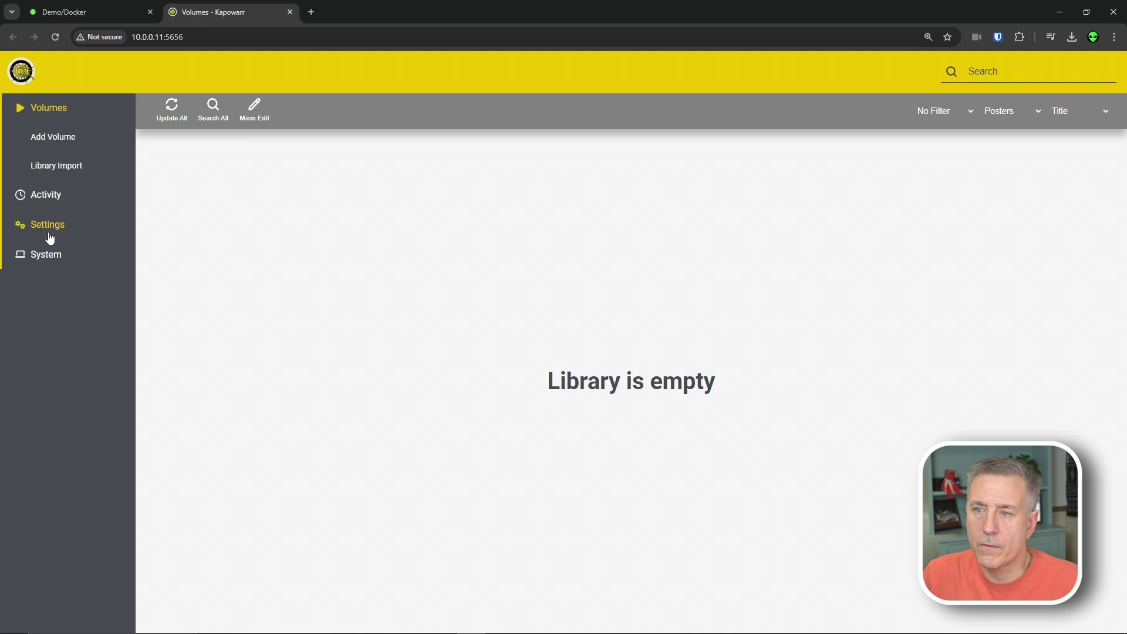
- Enable Convert Downloaded Files and multi-issue archive extraction, make cbr format preference 1, and save
click(54, 228)
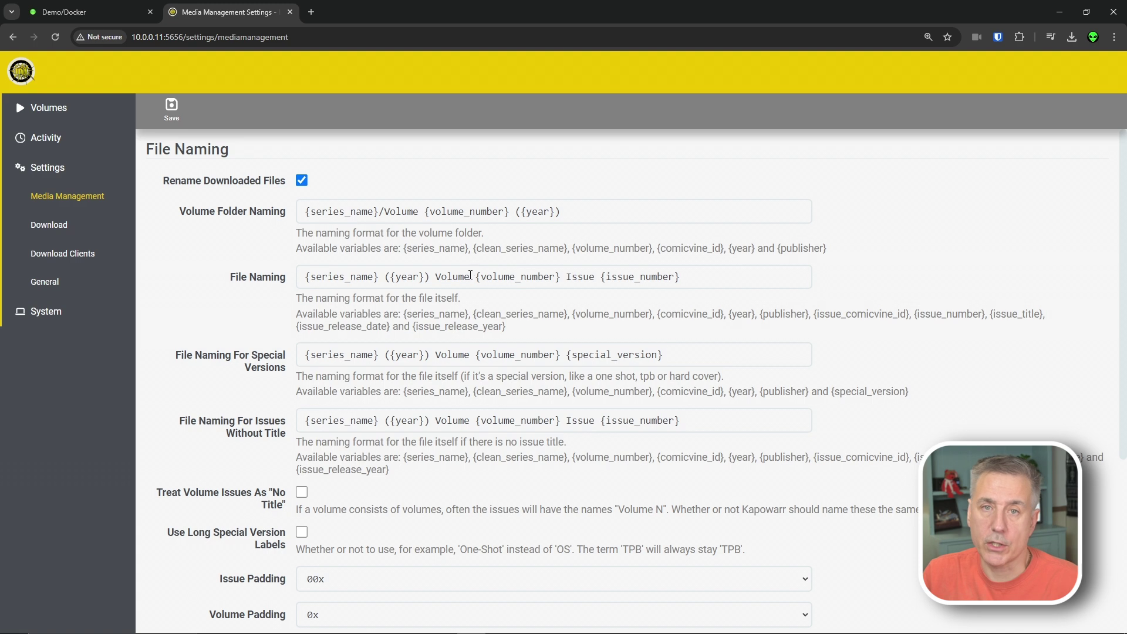
scroll(221, 174, down, 4)
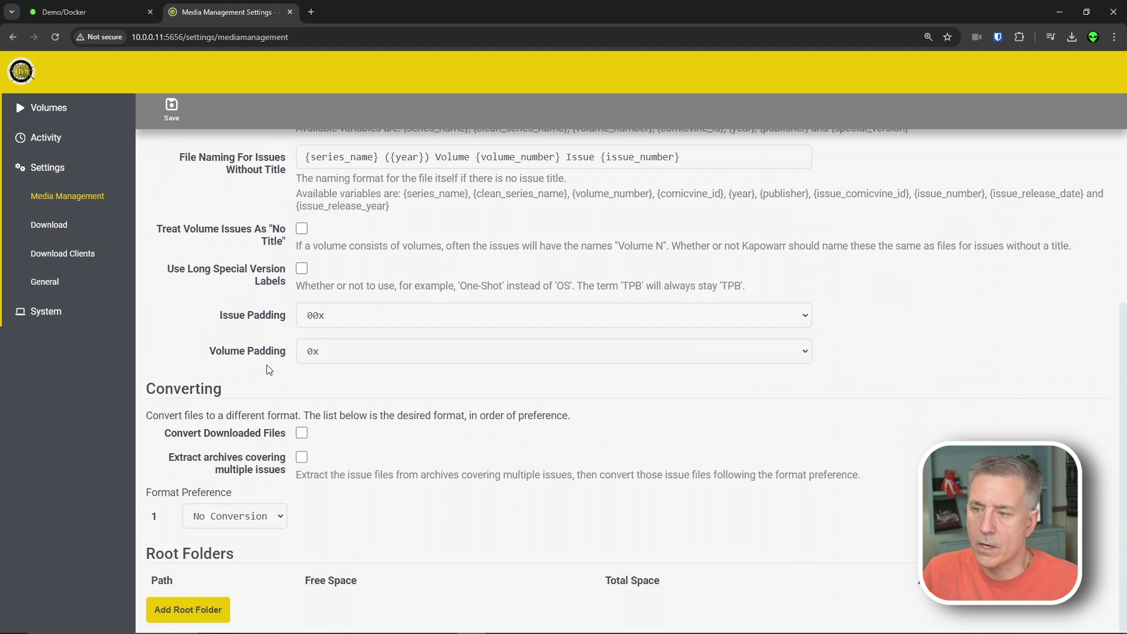
click(301, 433)
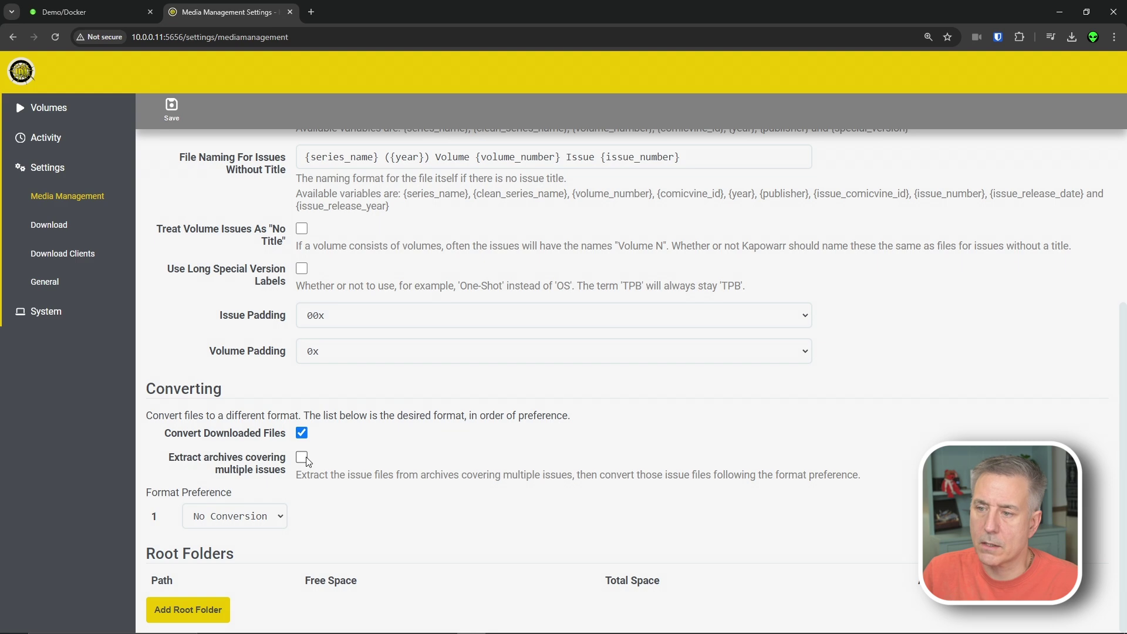
click(301, 457)
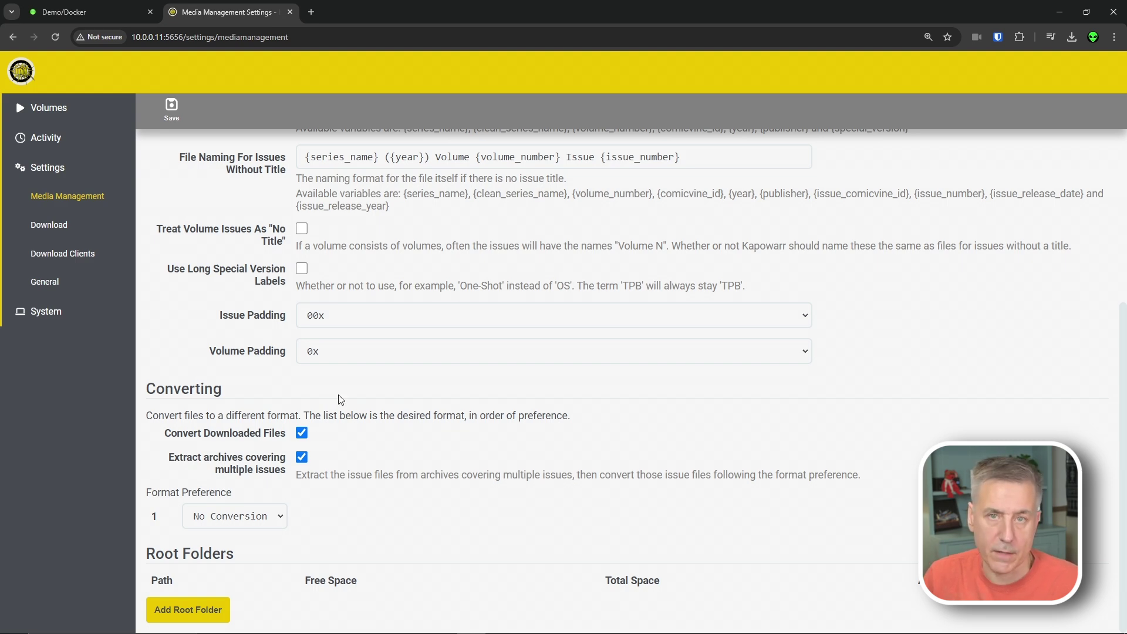
click(270, 518)
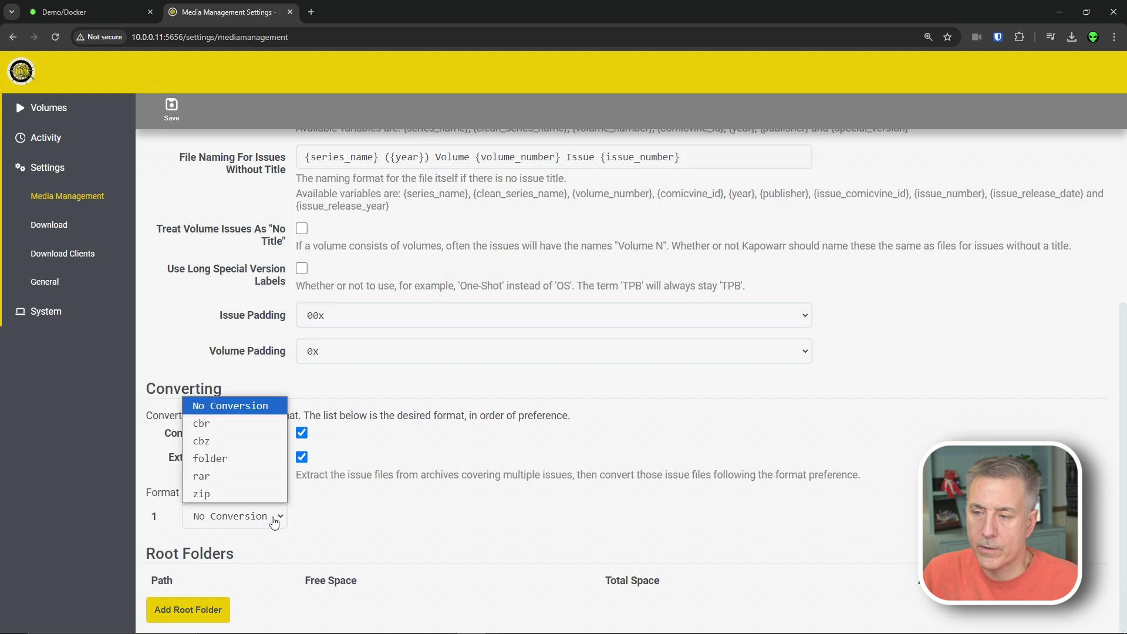
click(228, 424)
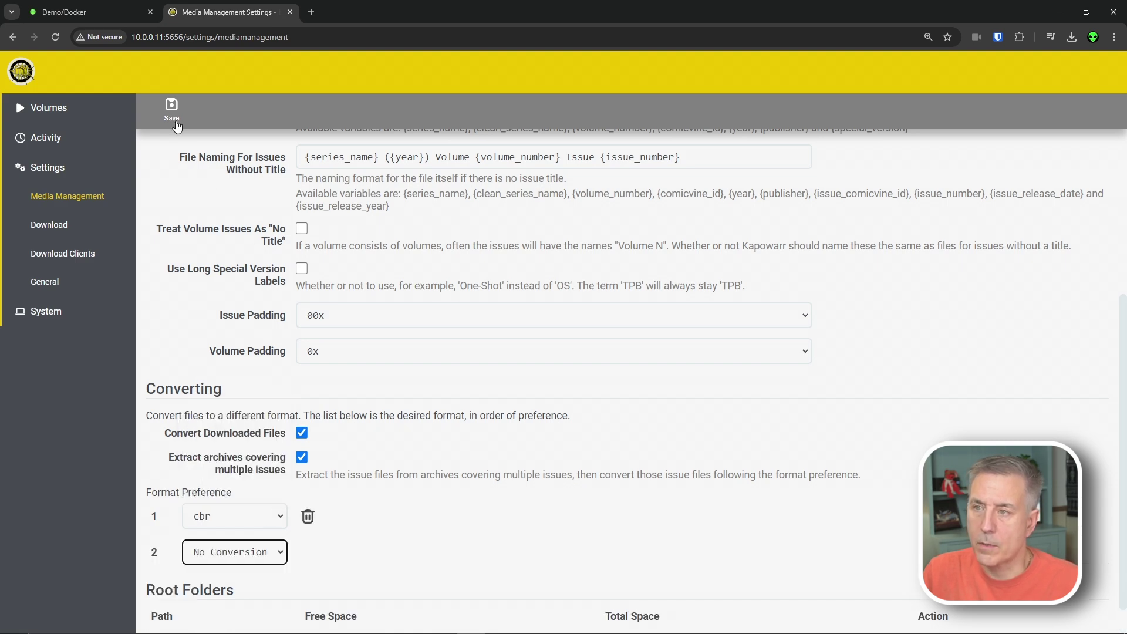
click(171, 106)
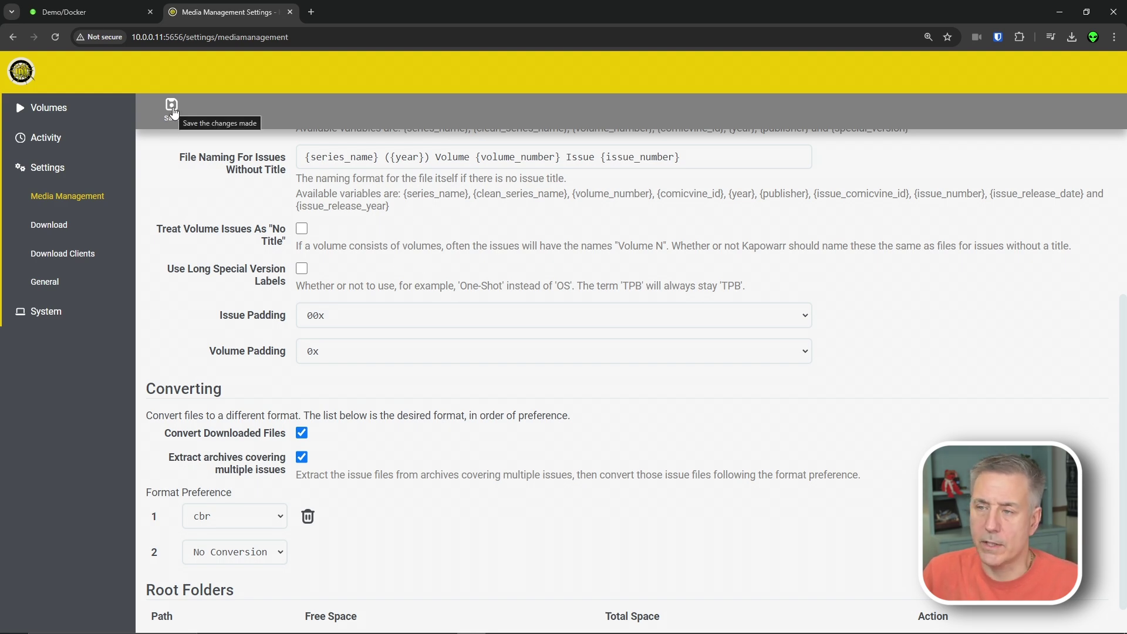
click(171, 108)
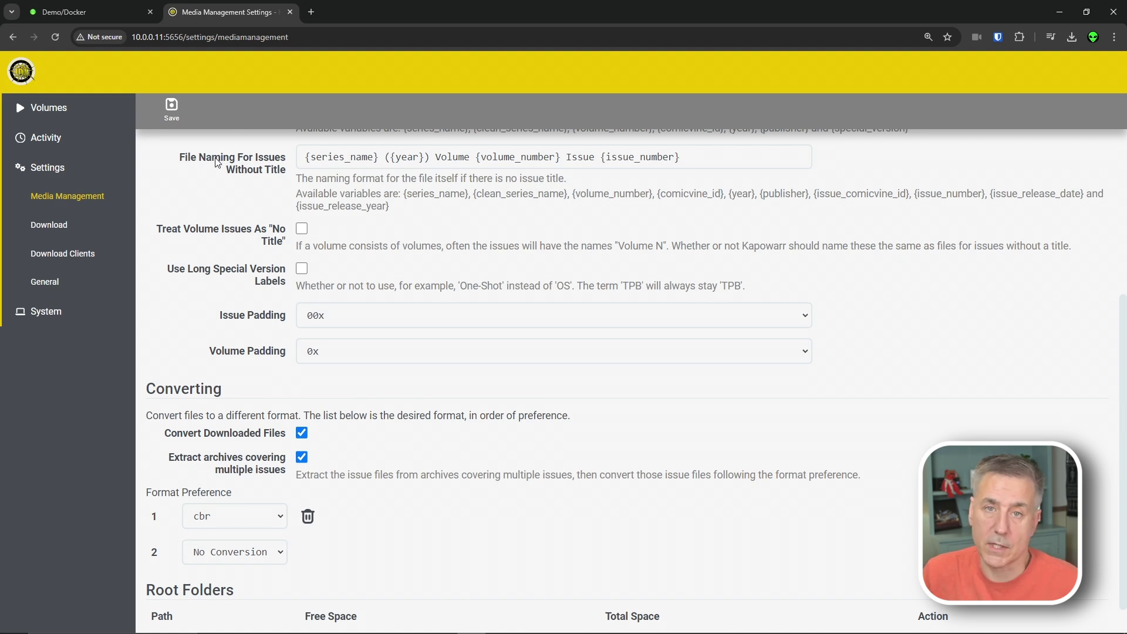
- Add /content/ as a root folder
scroll(334, 439, down, 1)
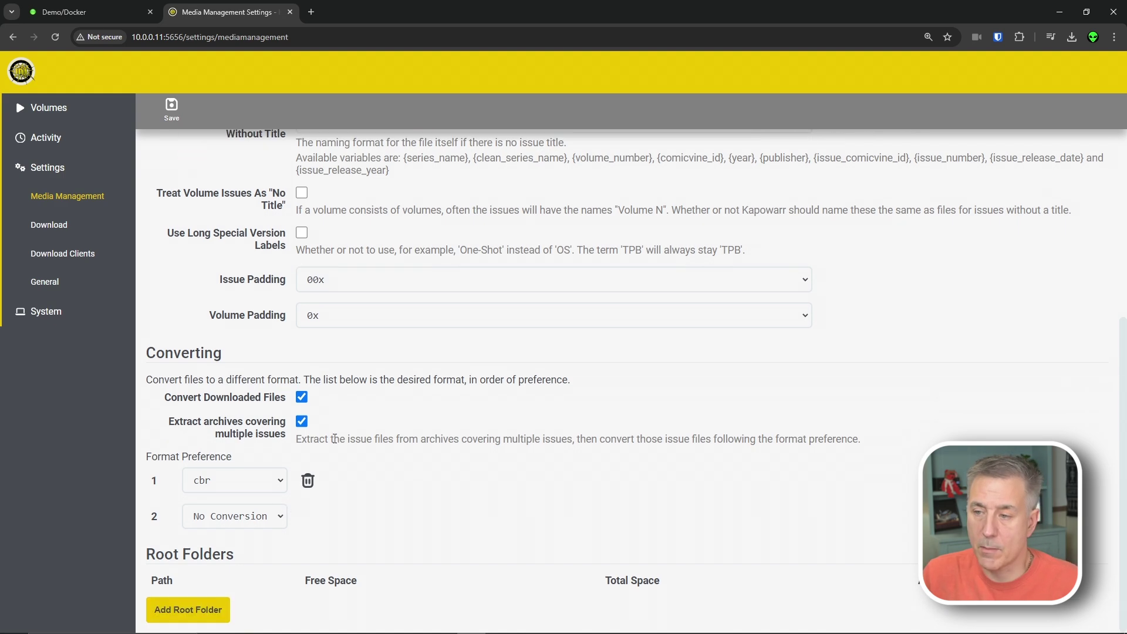
scroll(369, 437, up, 5)
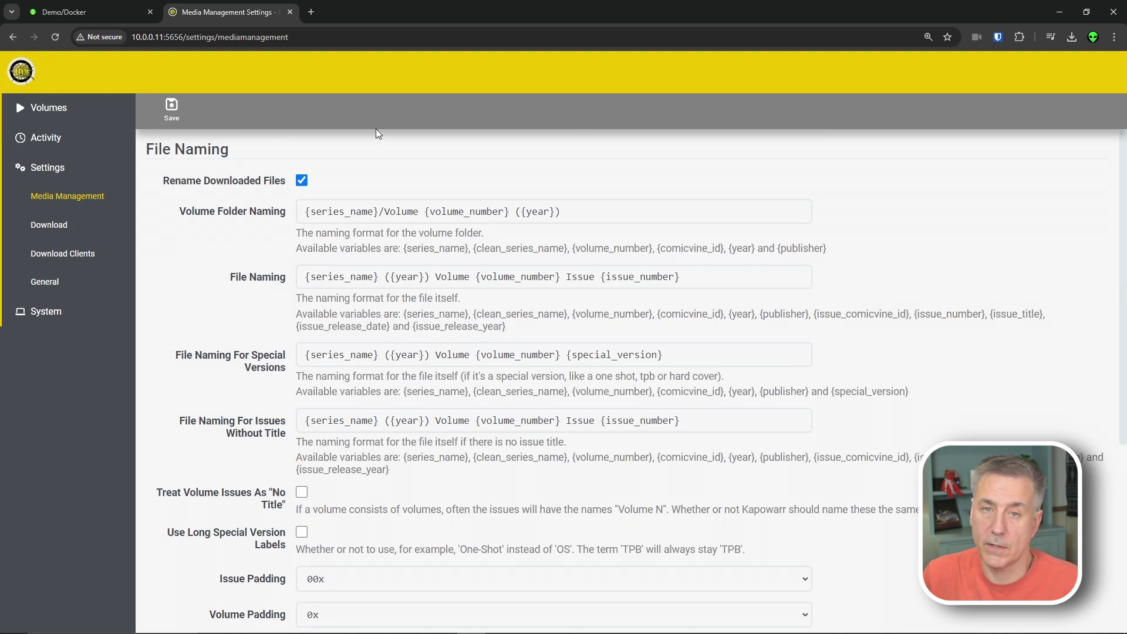
scroll(389, 213, down, 5)
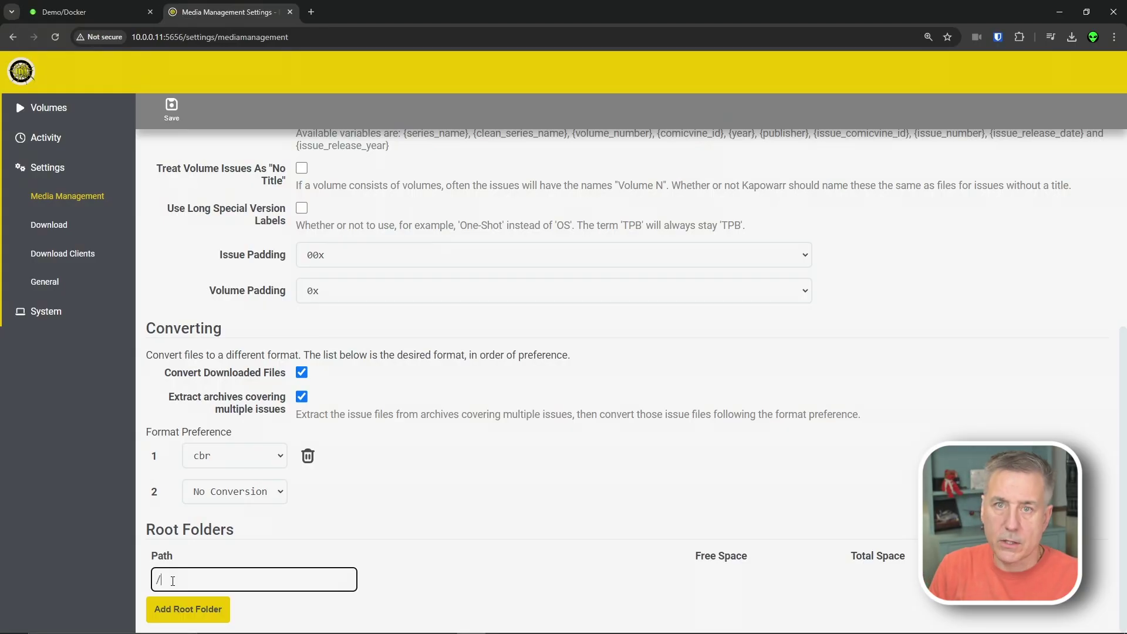
text(content)
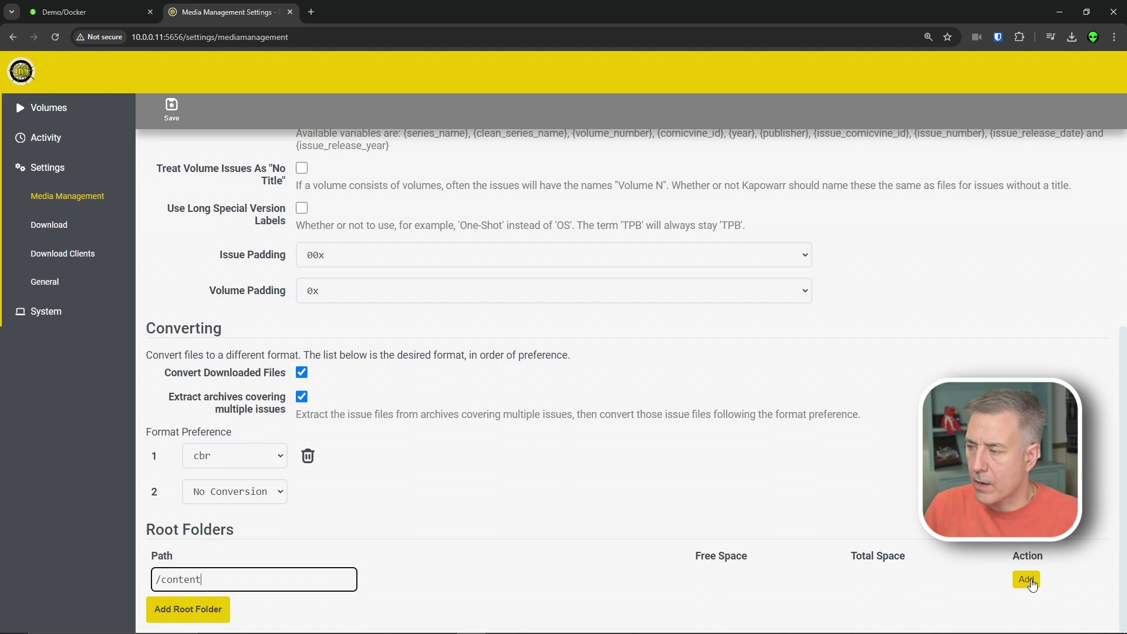
click(1028, 580)
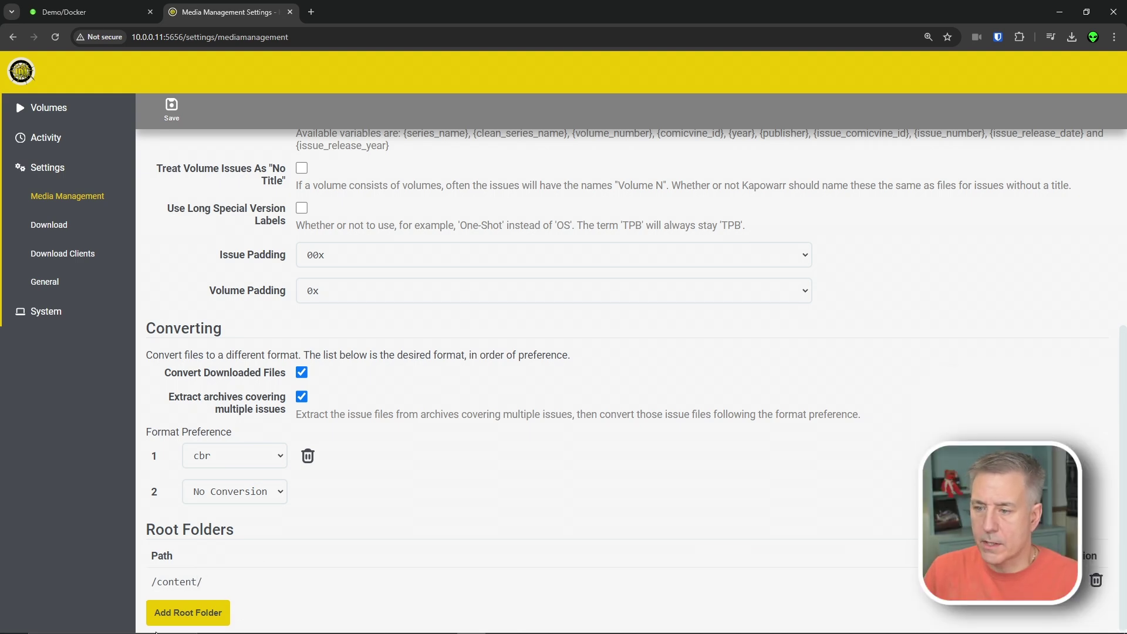
- Try adding /data/ as a second root folder, then save the settings
click(171, 610)
click(171, 608)
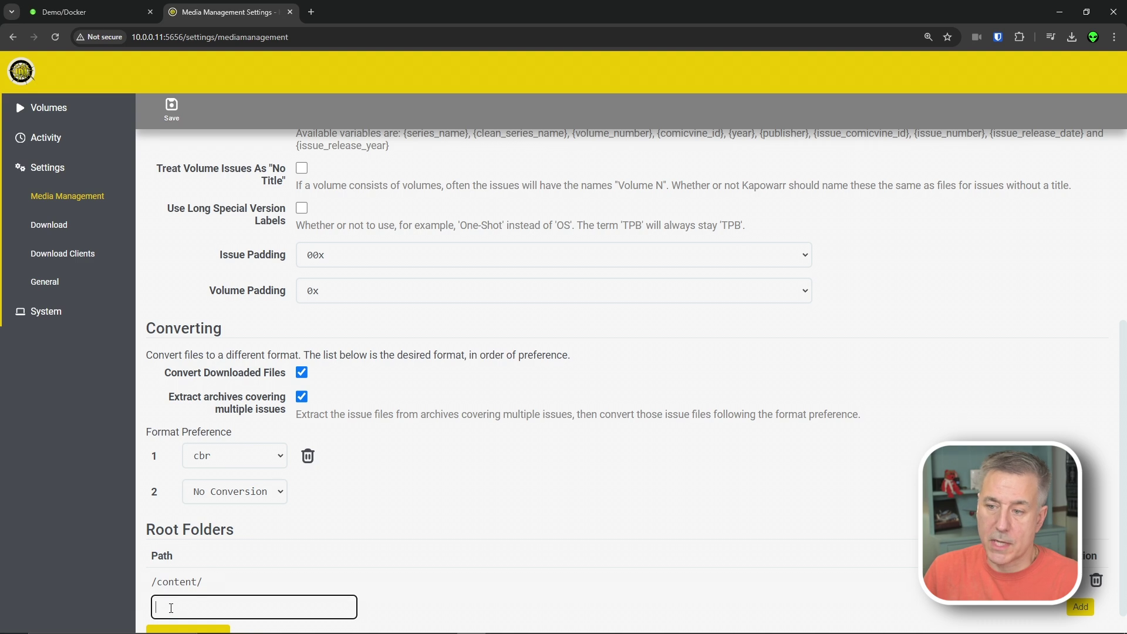
click(403, 606)
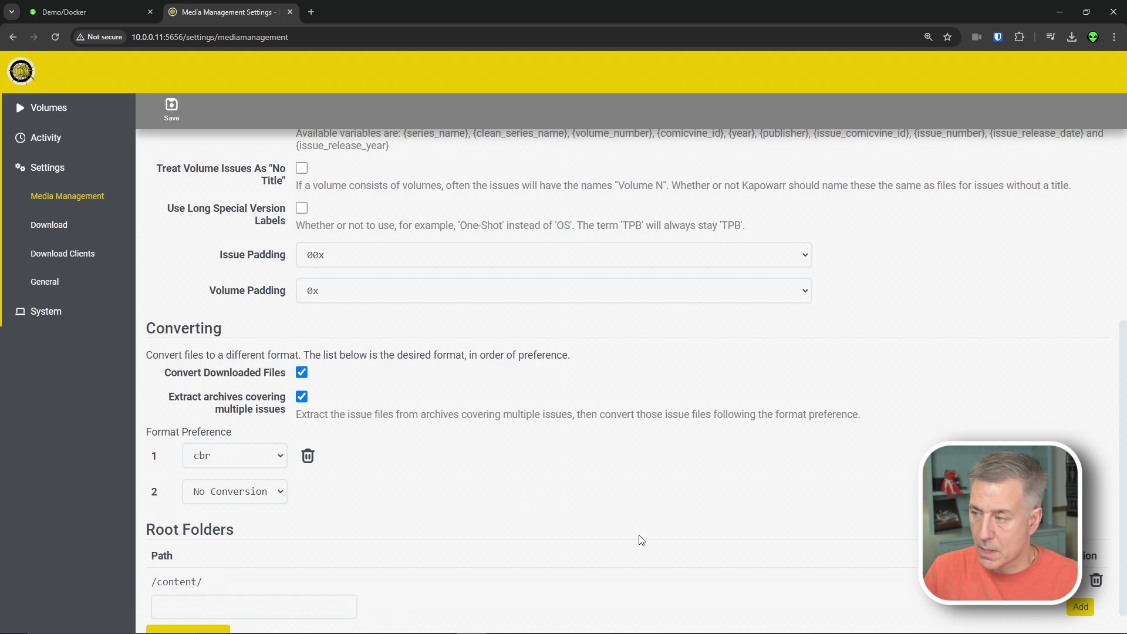
scroll(505, 500, down, 1)
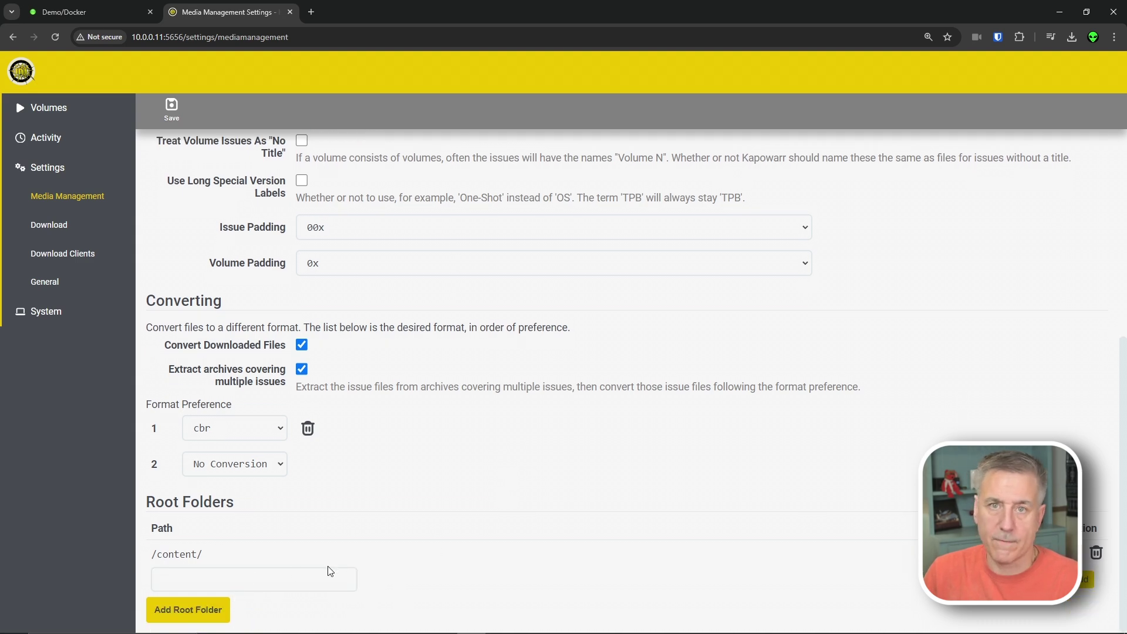
click(262, 580)
text(/dat)
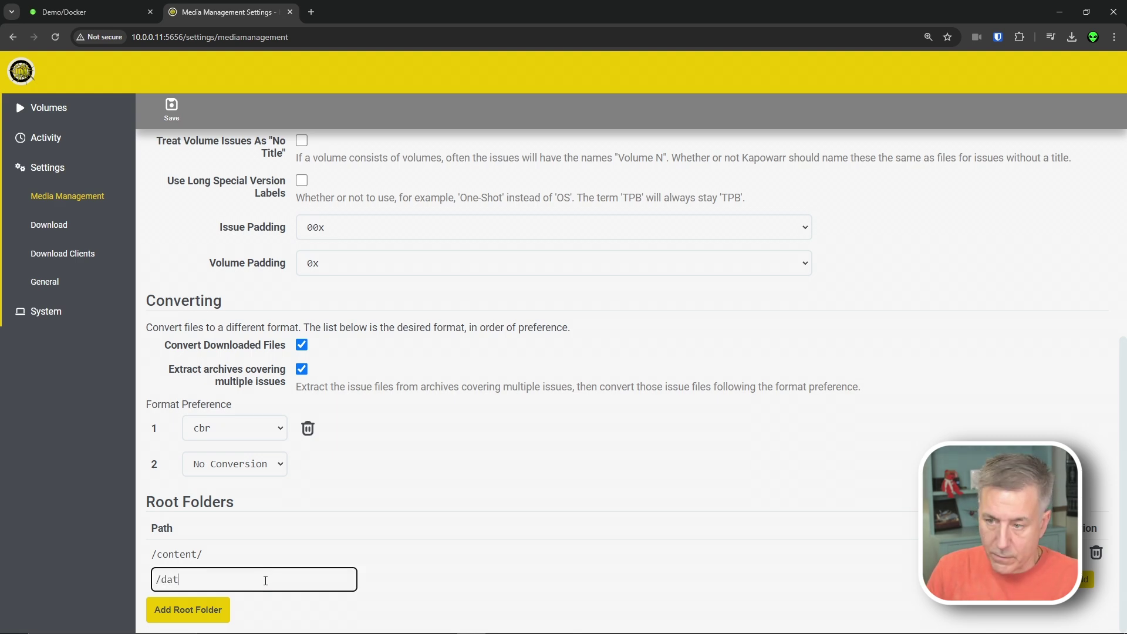
text(a/)
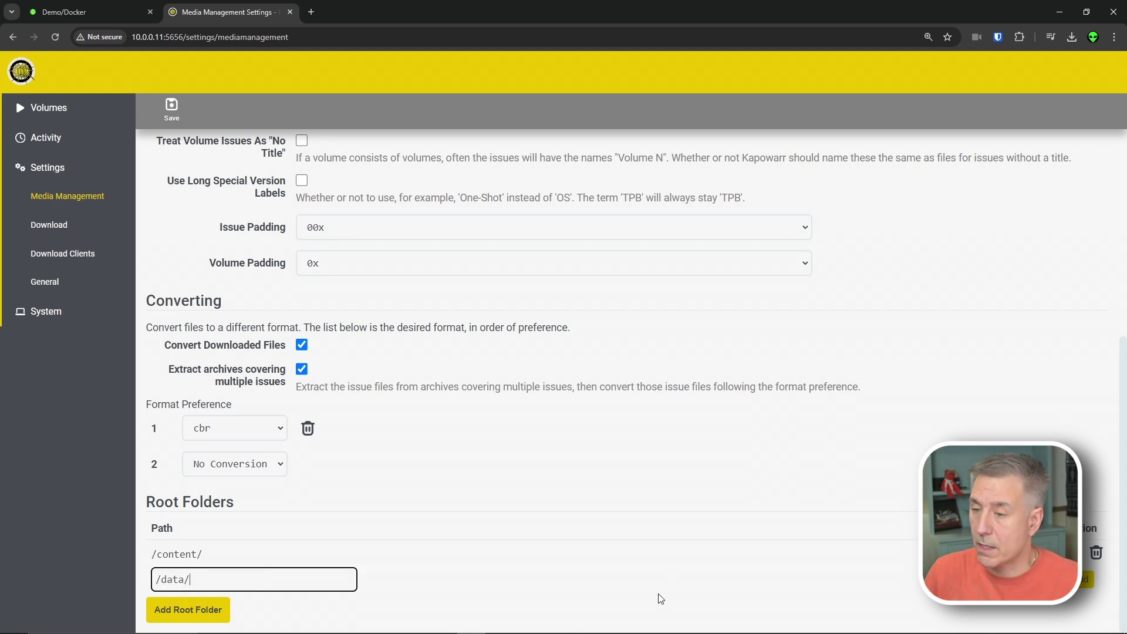
key(Return)
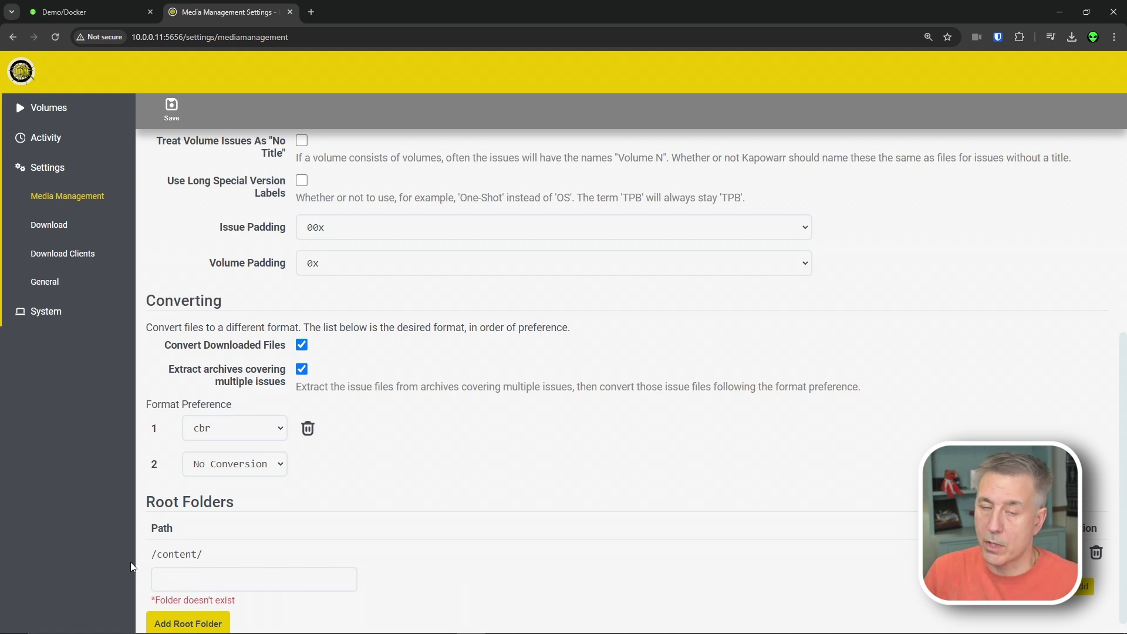
click(189, 570)
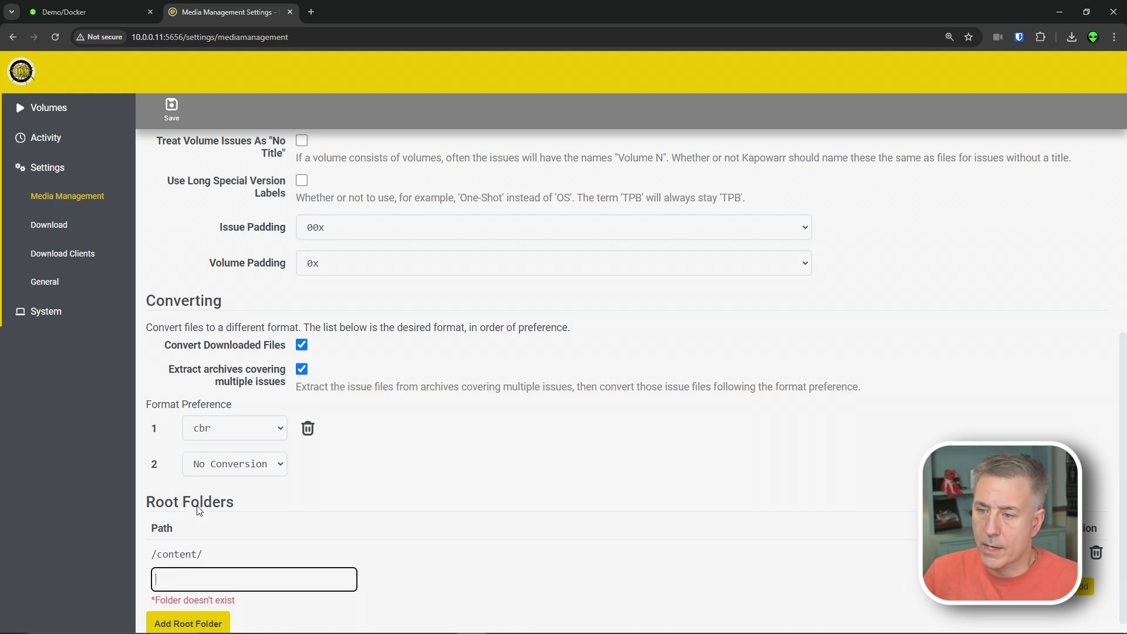
click(171, 107)
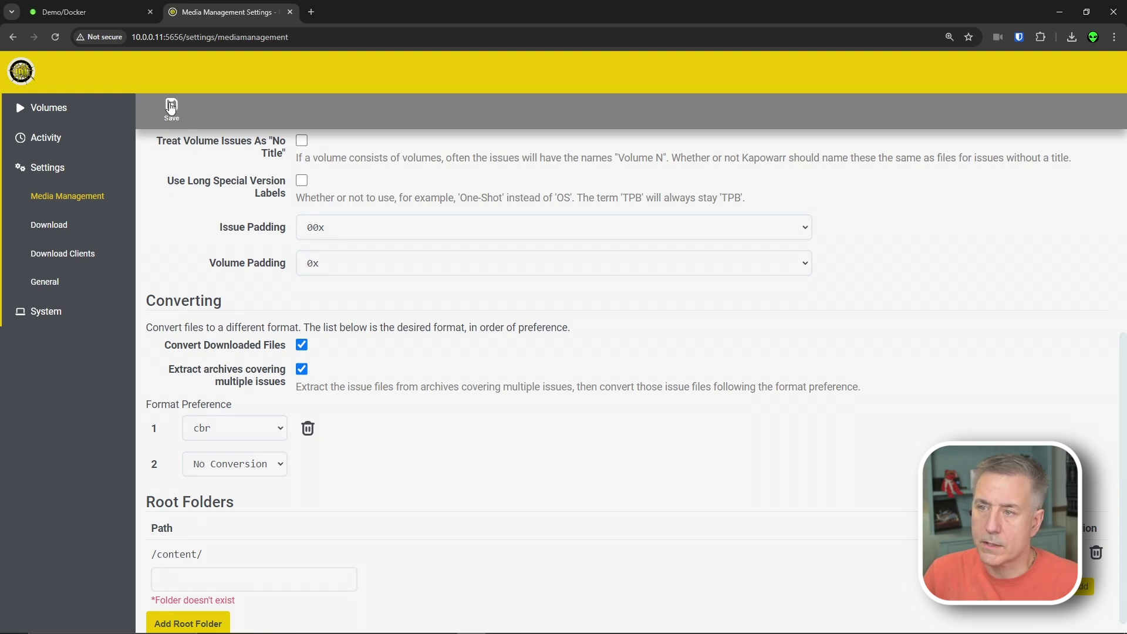
- Leave Seeding Handling set to Copy in the Download settings
click(50, 230)
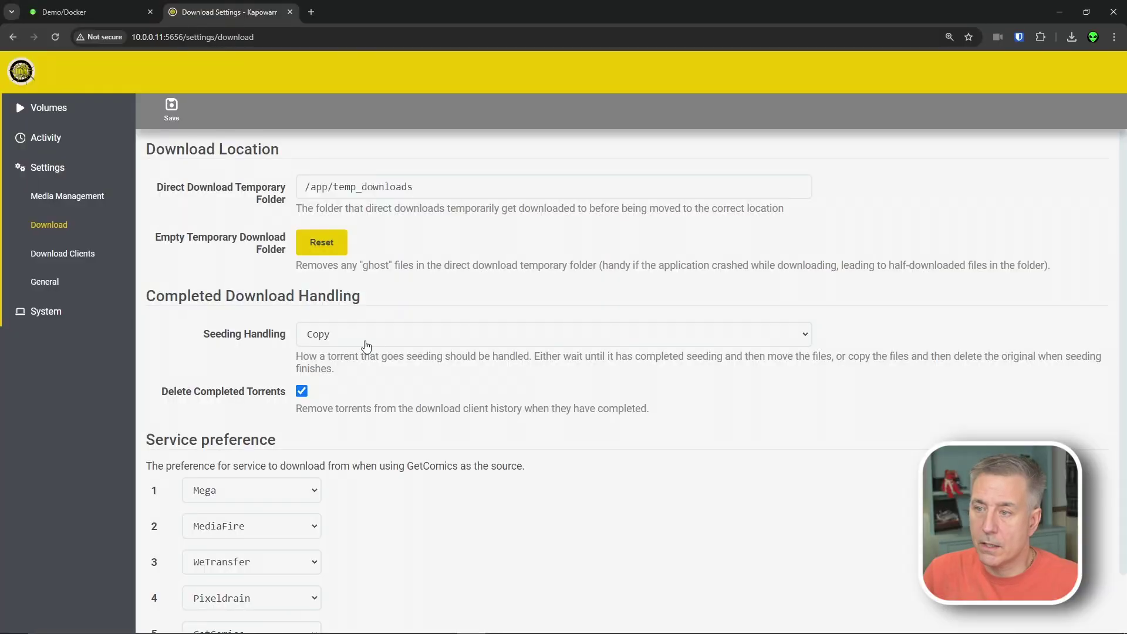
click(371, 334)
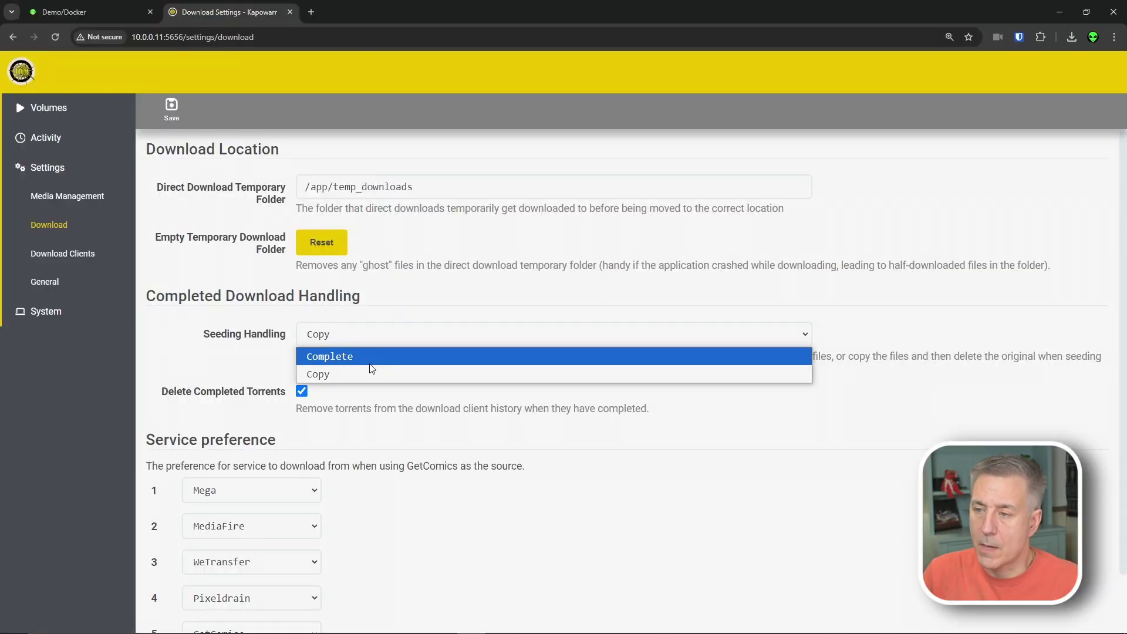
click(397, 339)
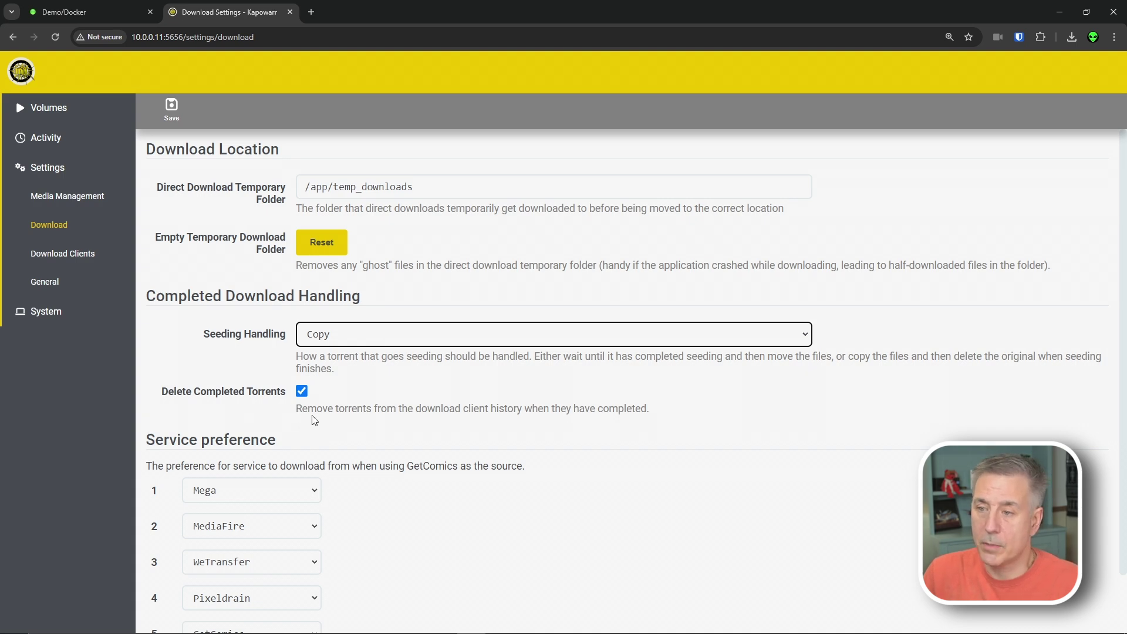
- Keep Mega and MediaFire as first and second service preferences, then go to Download Clients
scroll(315, 420, down, 1)
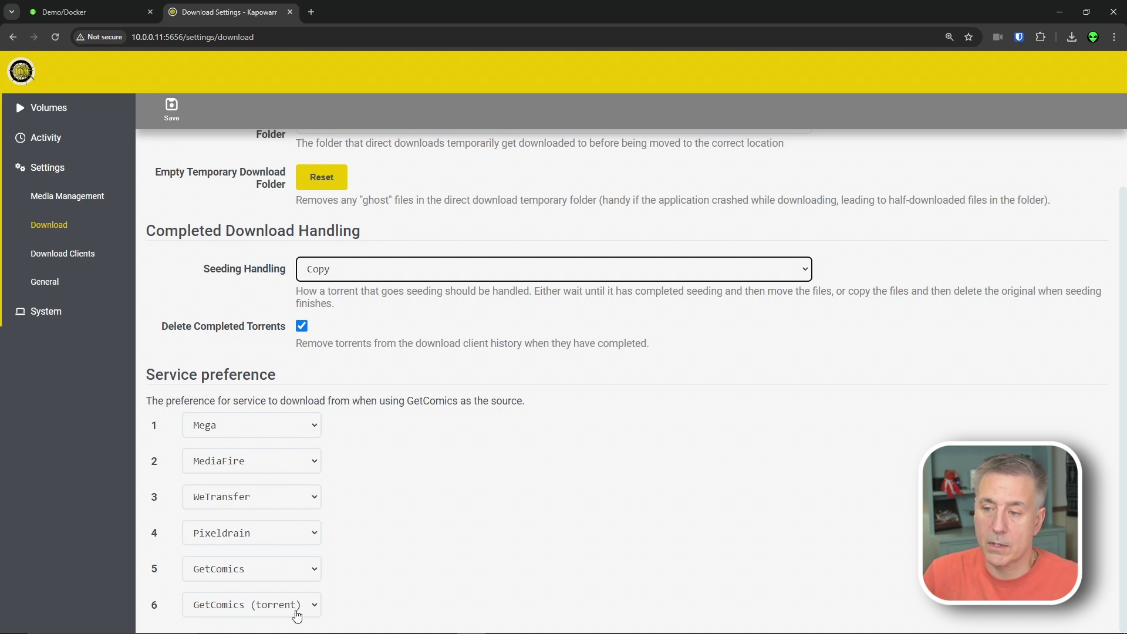
click(276, 425)
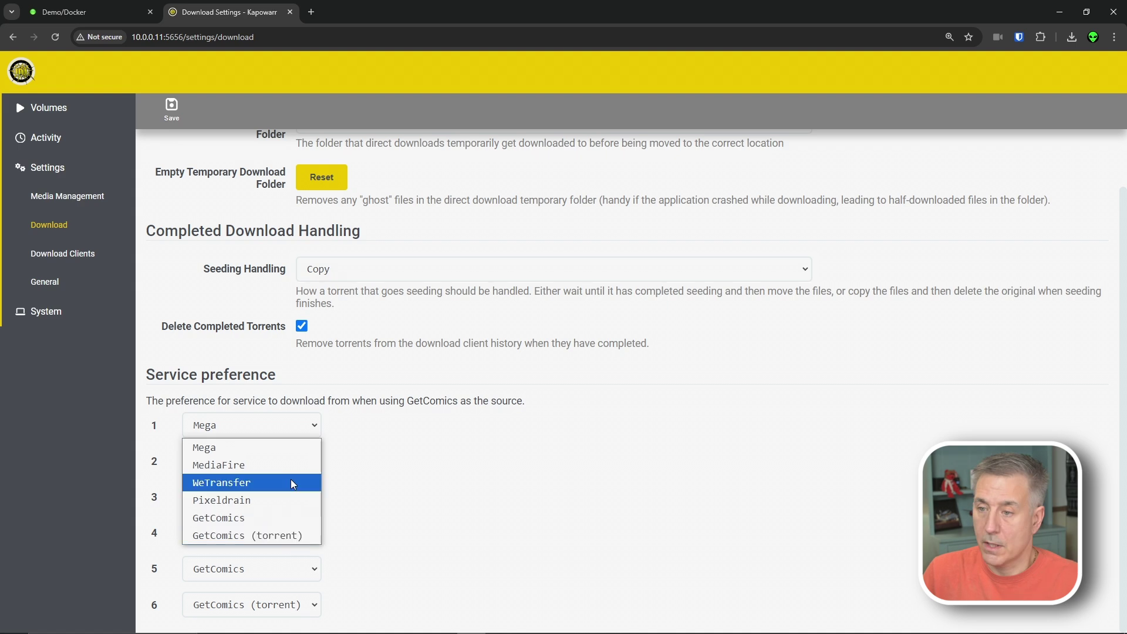
click(367, 441)
click(257, 468)
click(342, 450)
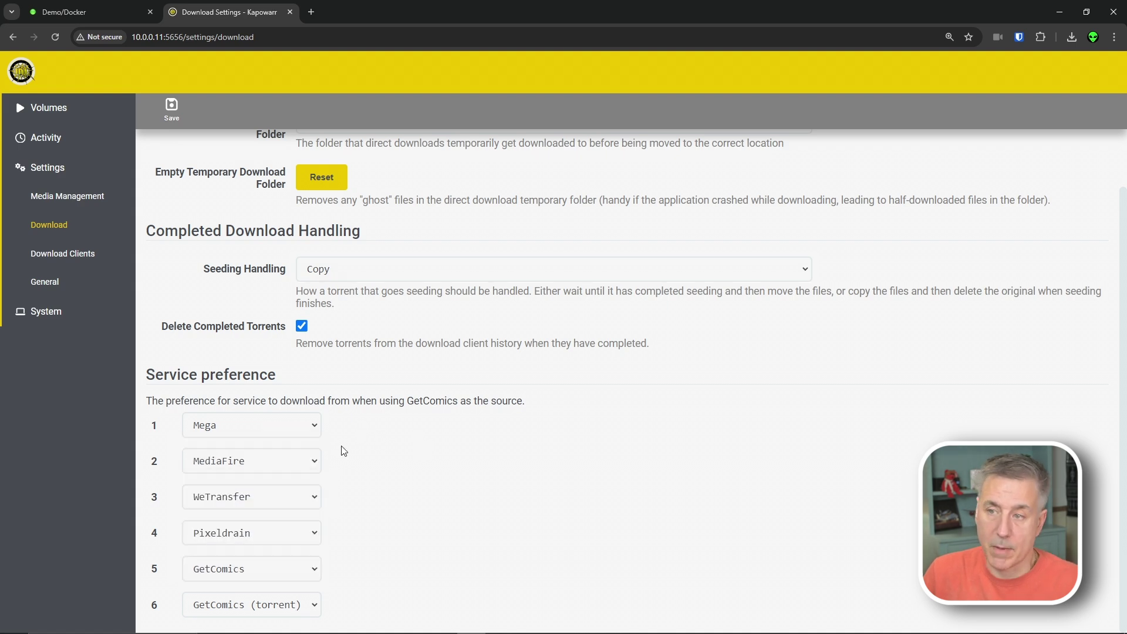
click(64, 257)
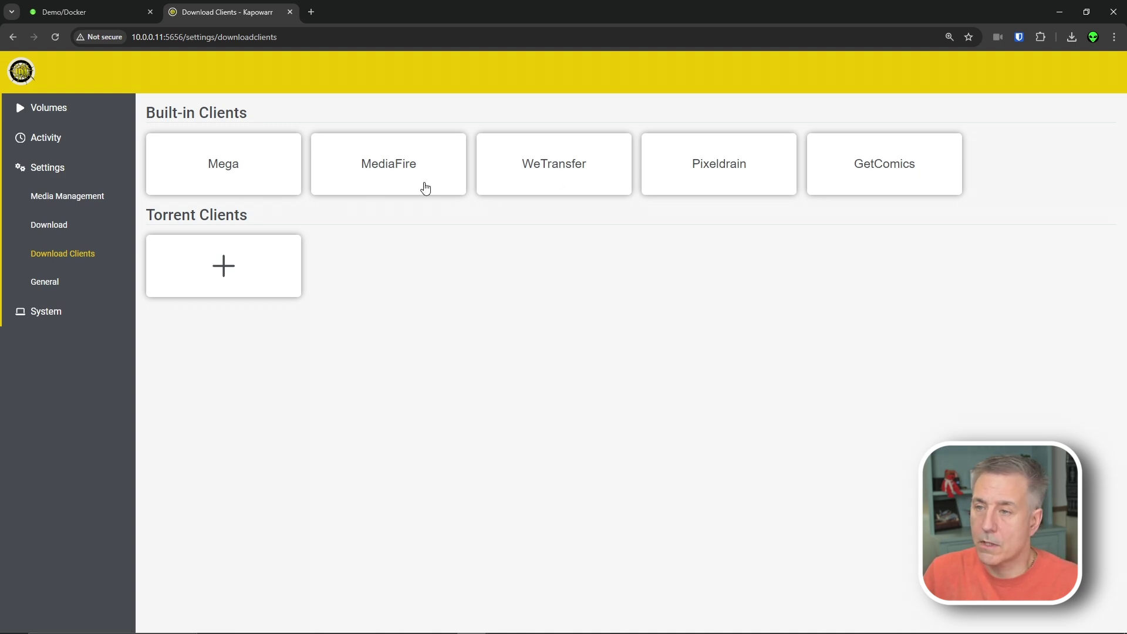
click(407, 171)
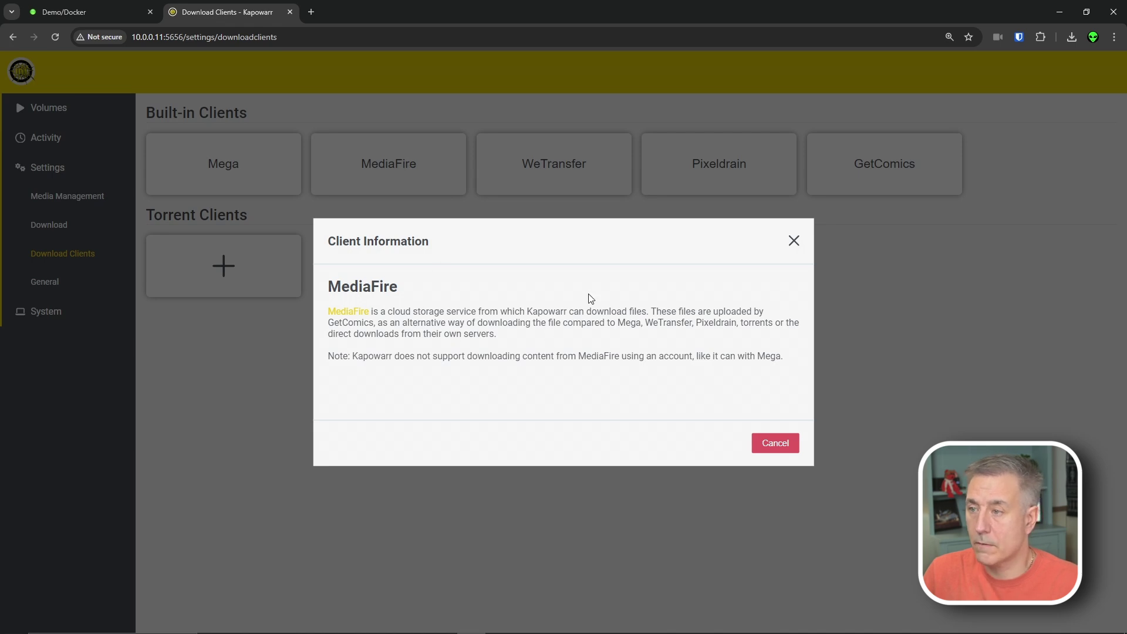
click(564, 174)
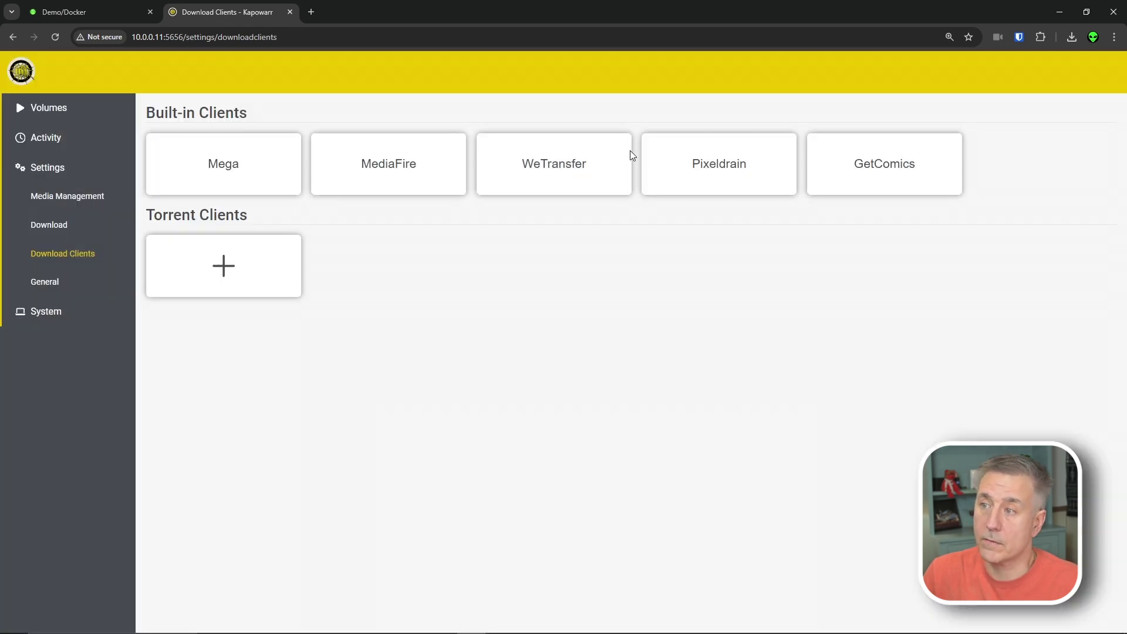
click(628, 156)
click(689, 182)
click(689, 182)
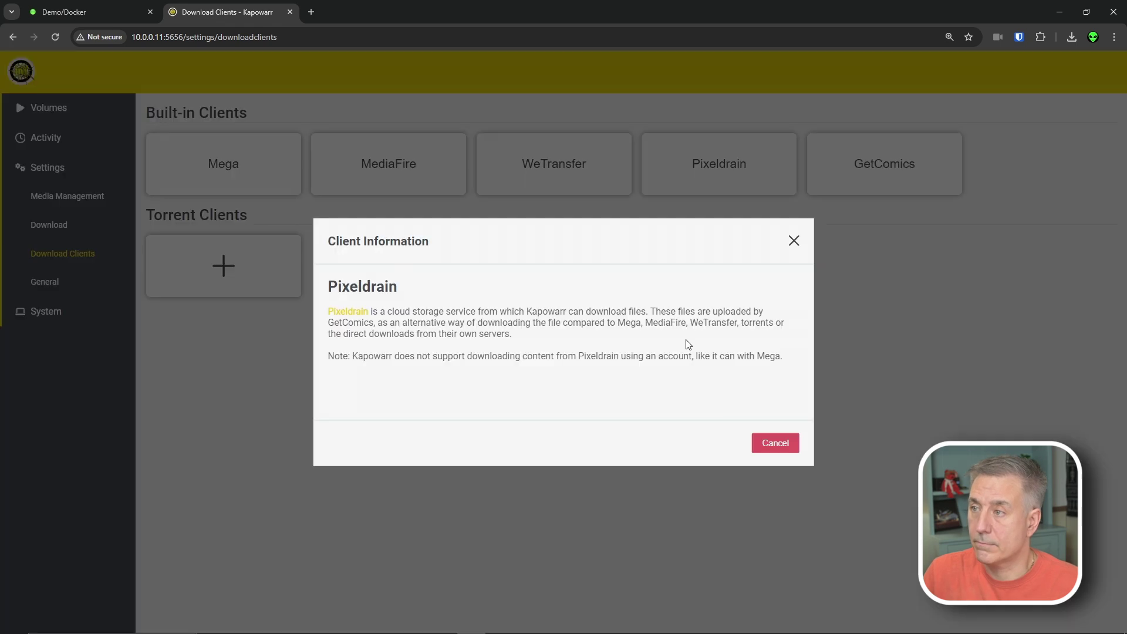
click(866, 159)
click(846, 168)
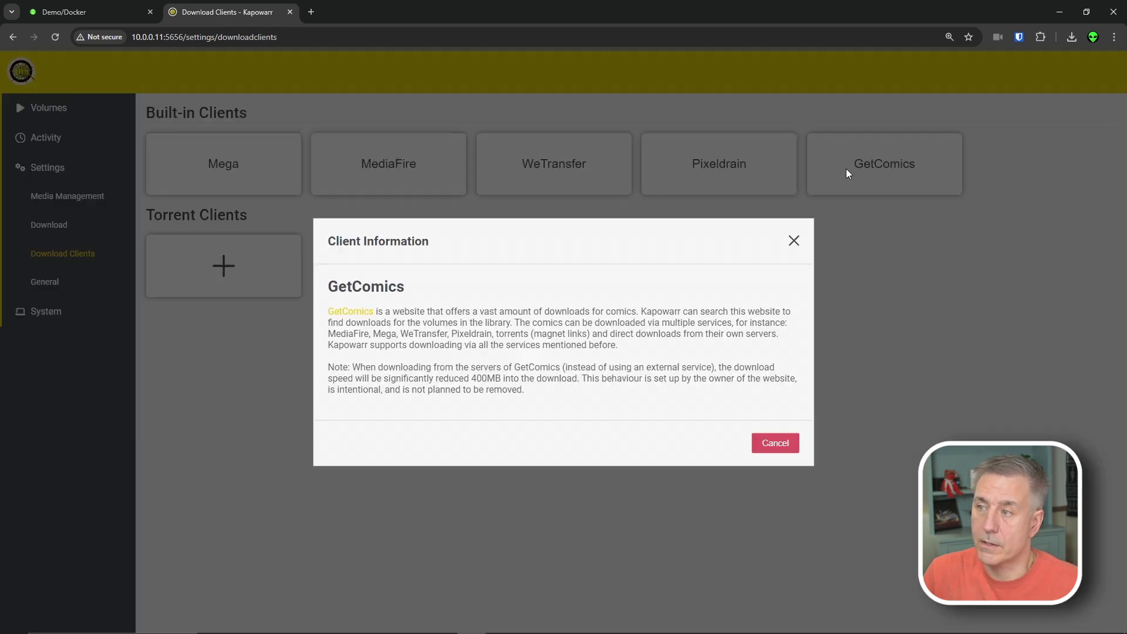
click(276, 164)
click(245, 170)
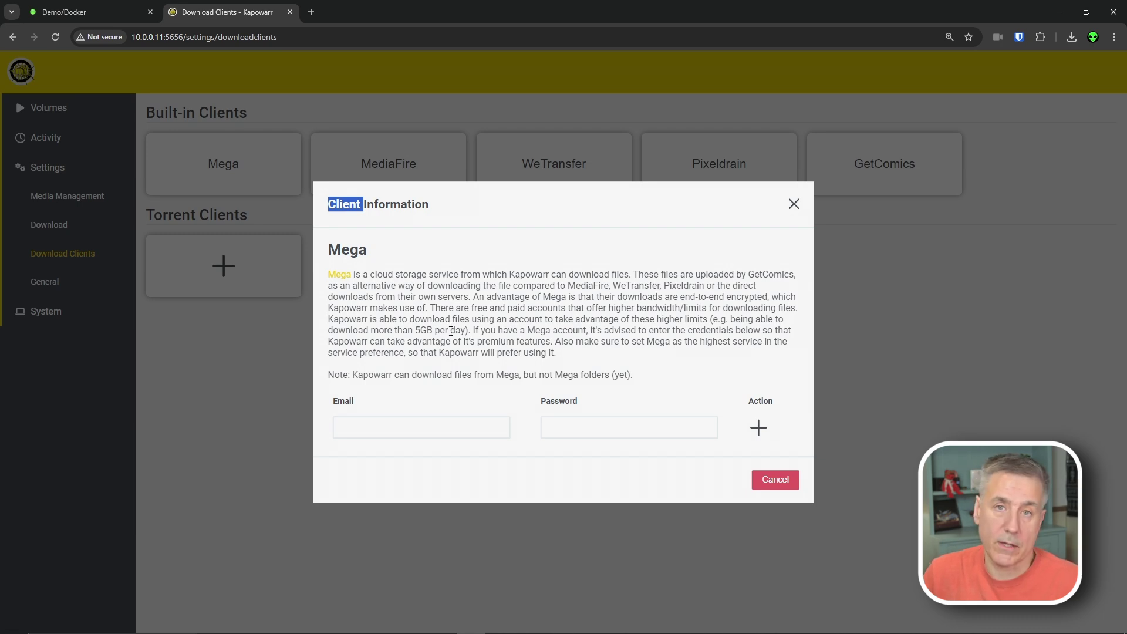
click(794, 479)
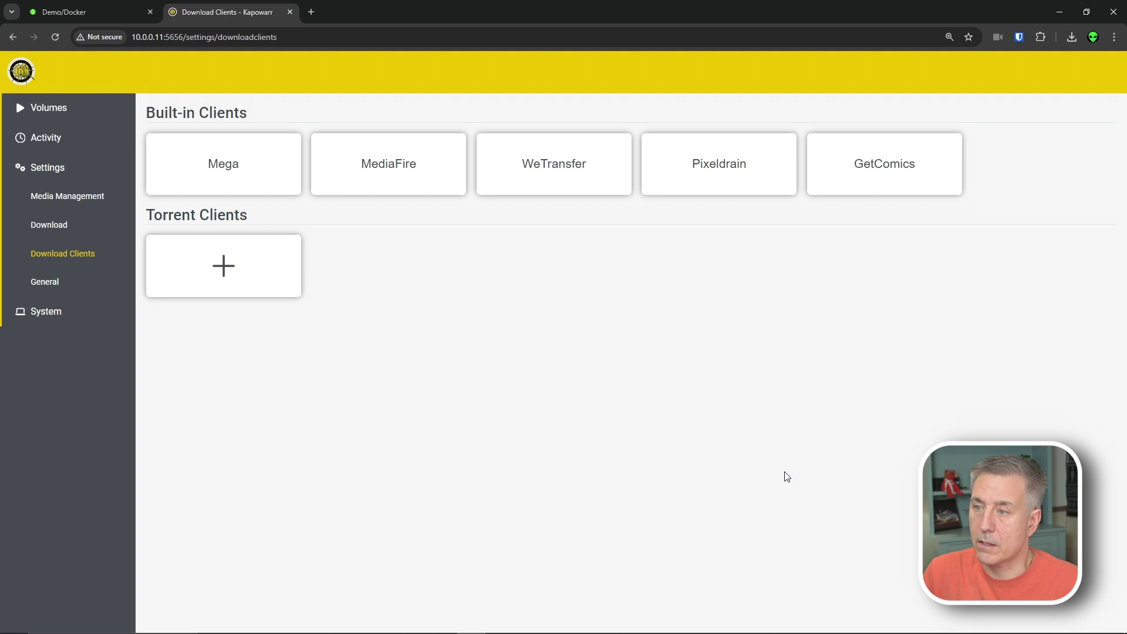
click(223, 266)
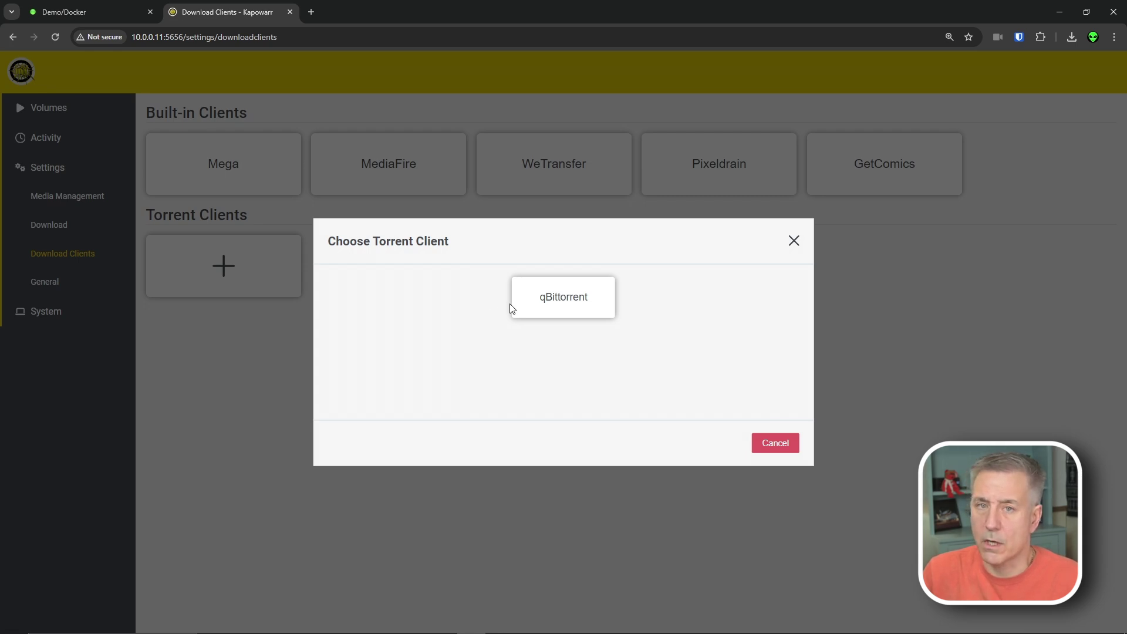
click(541, 302)
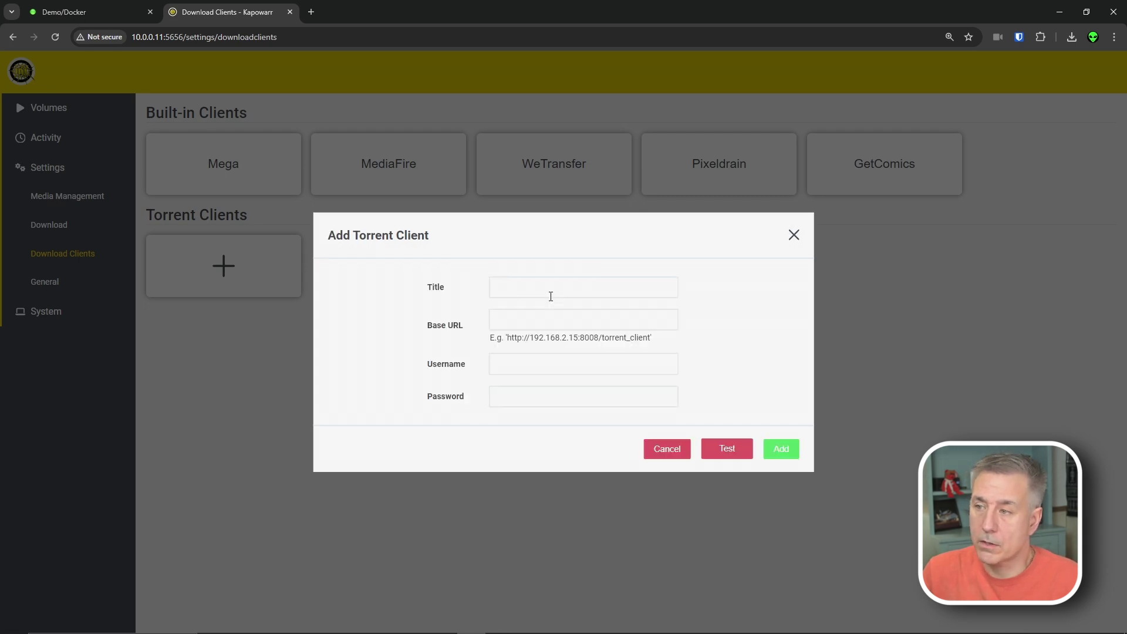
click(545, 292)
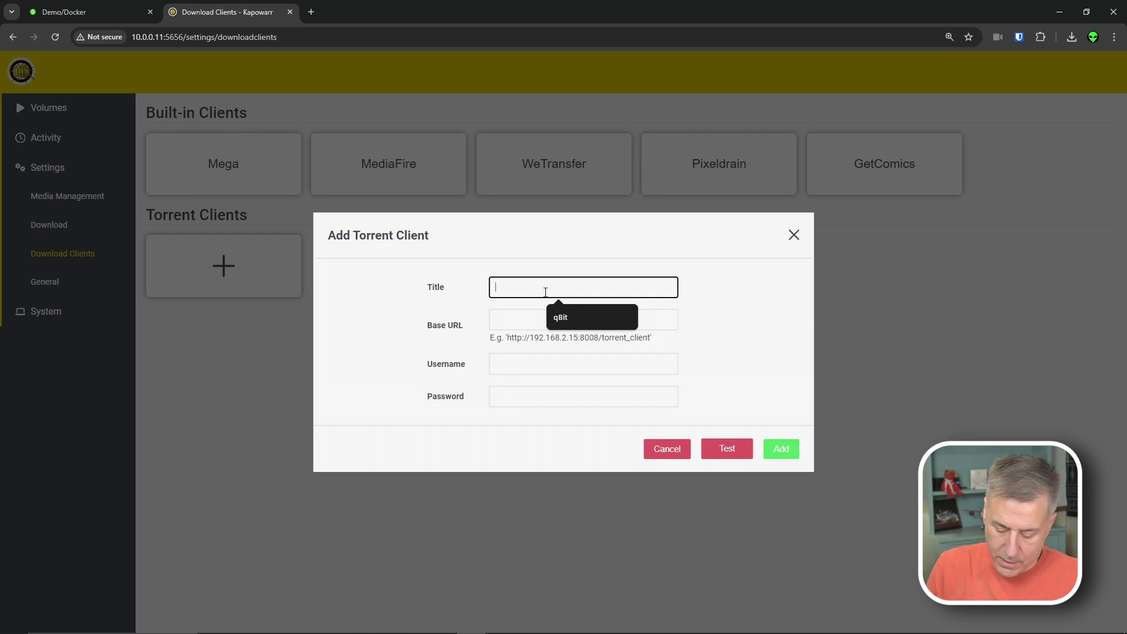
text(a)
key(BackSpace)
key(Down)
key(Tab)
text(ht)
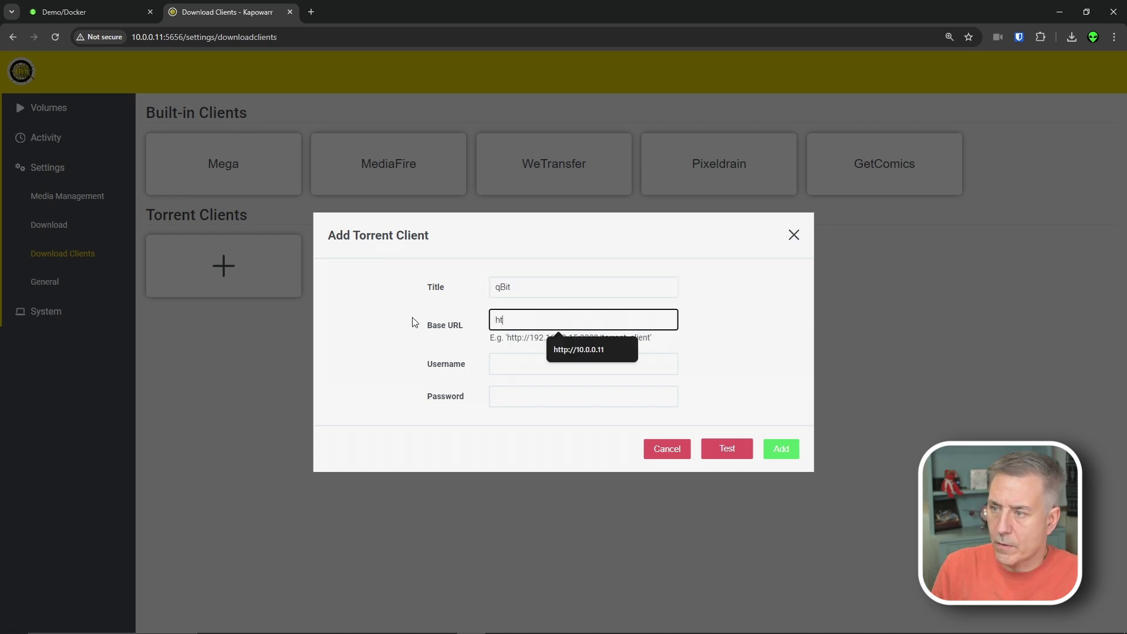
text(tp)
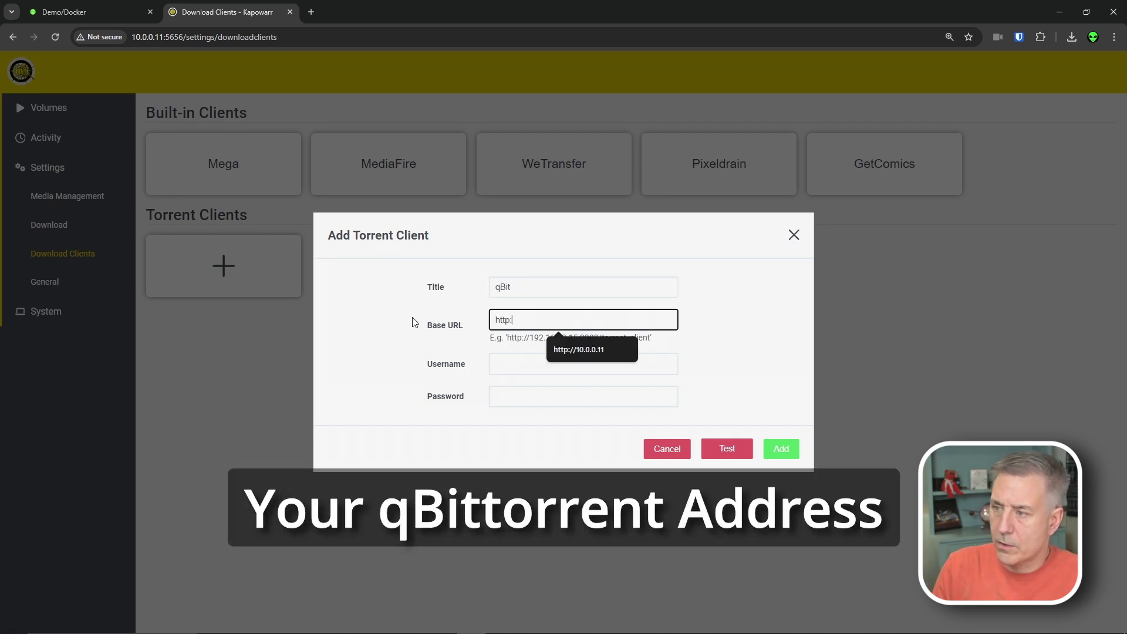
text(://10)
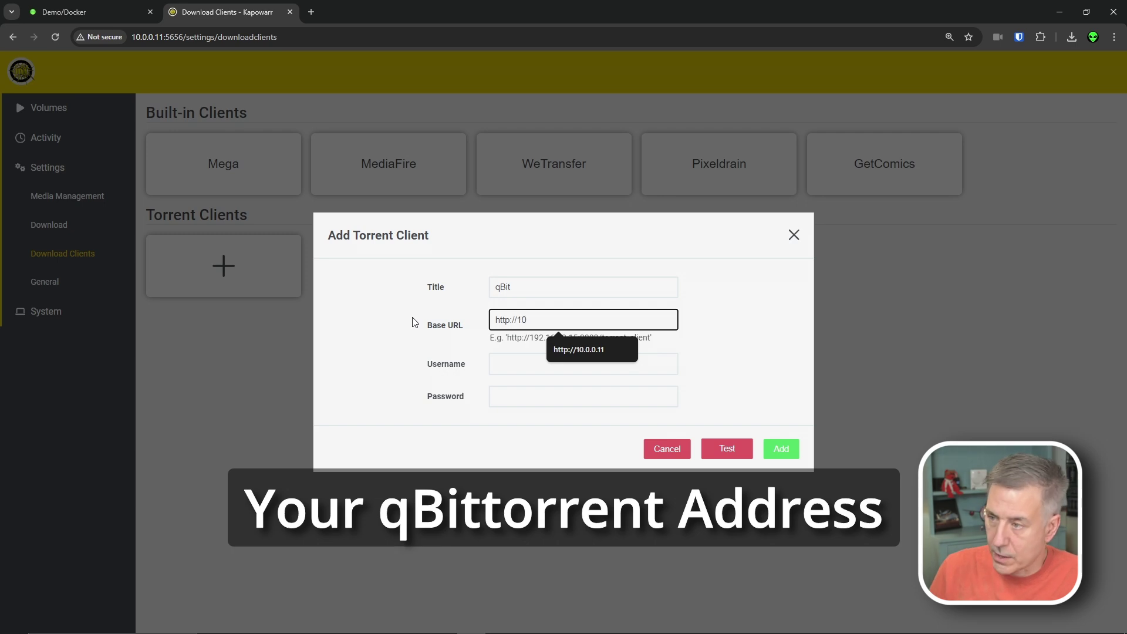
text(.0.0.11)
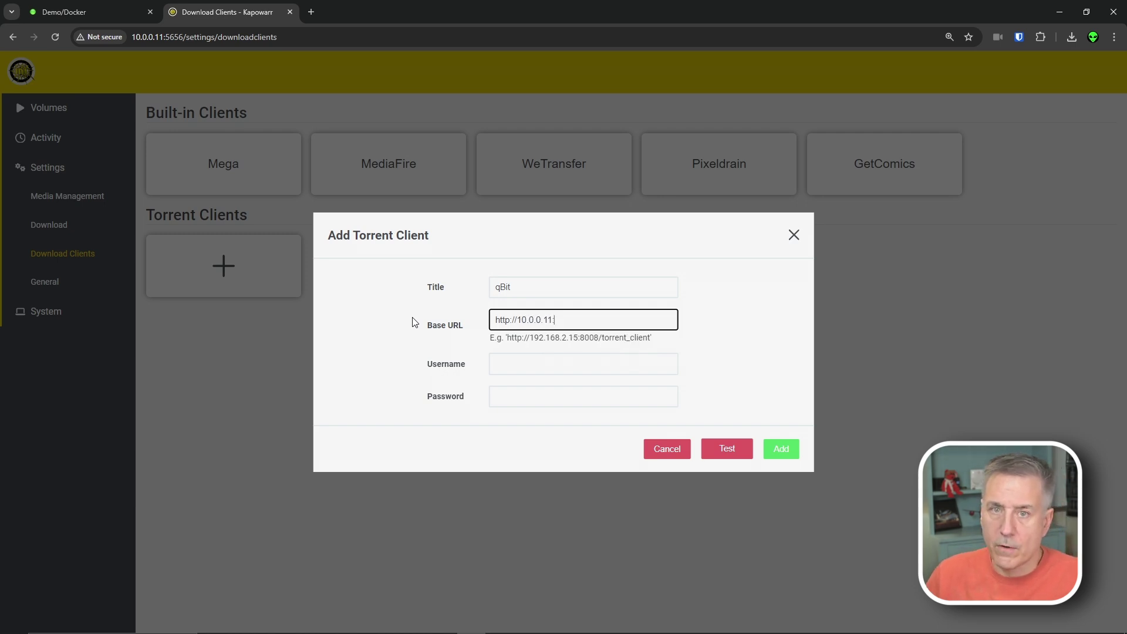
text(:8080)
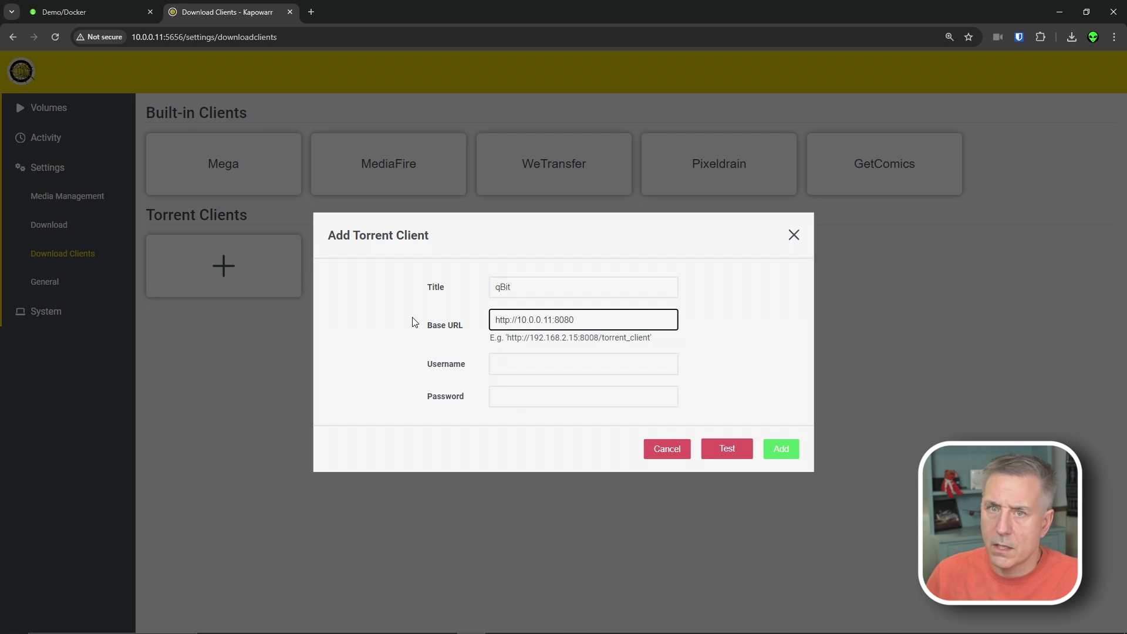
- Enter the qBittorrent username and password, then test the connection
click(507, 369)
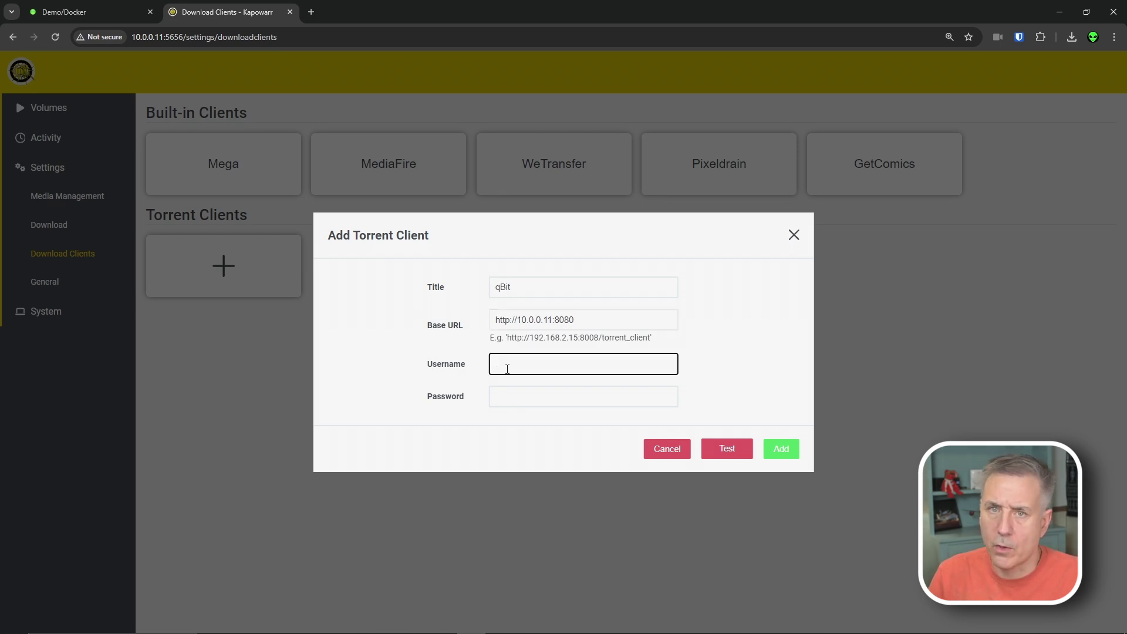
text(demo)
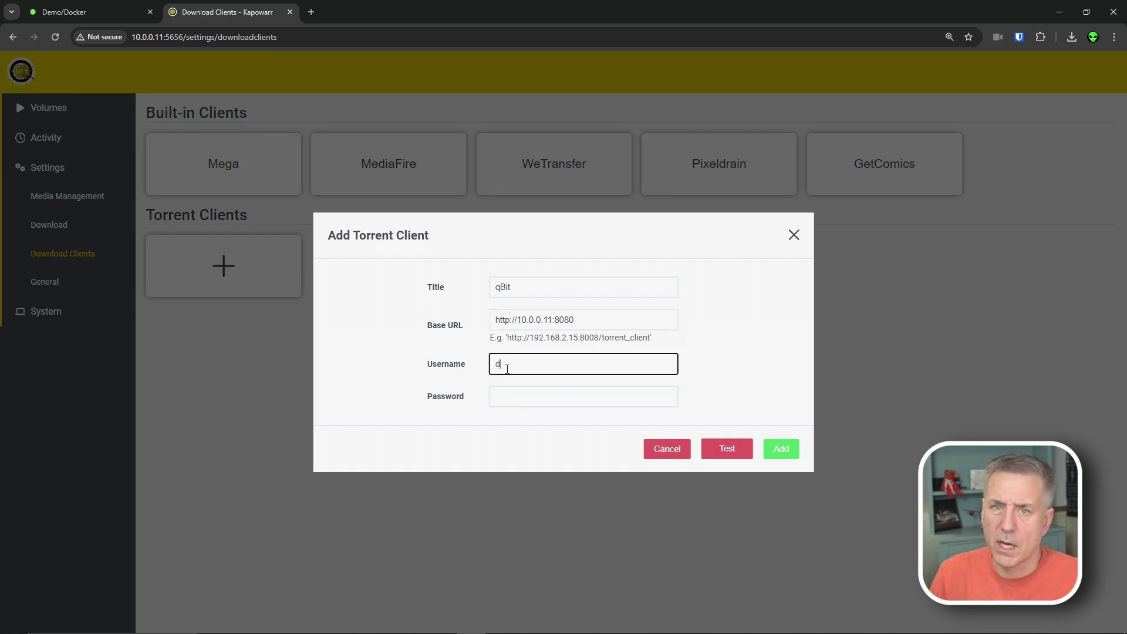
key(Tab)
text(de)
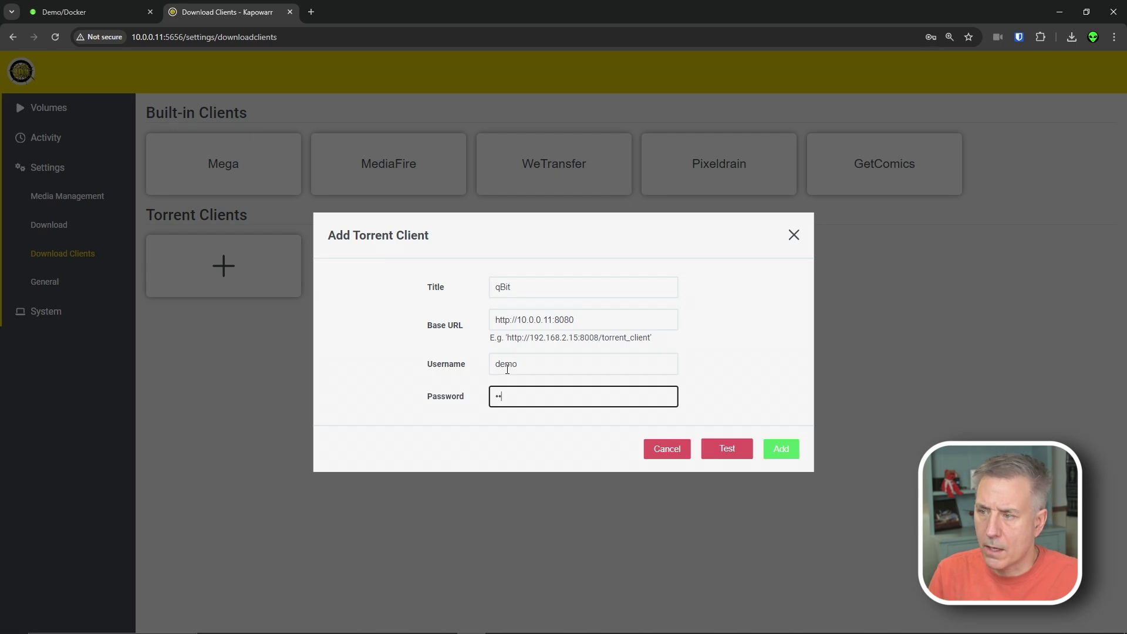
text(modemo)
click(741, 450)
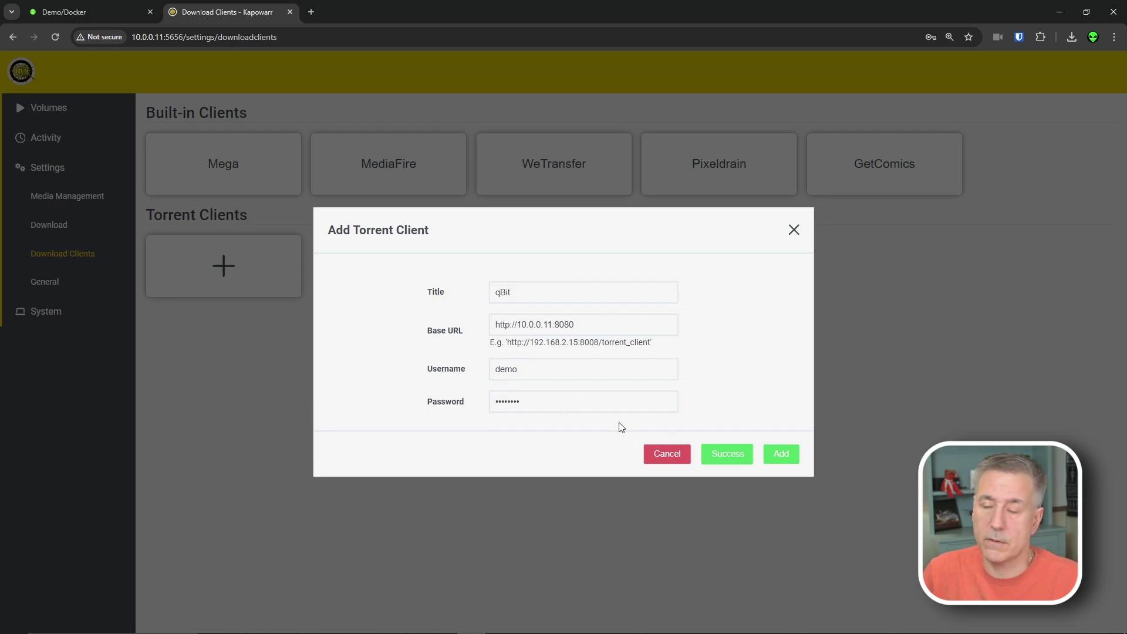
- Confirm adding the qBit torrent client
click(552, 288)
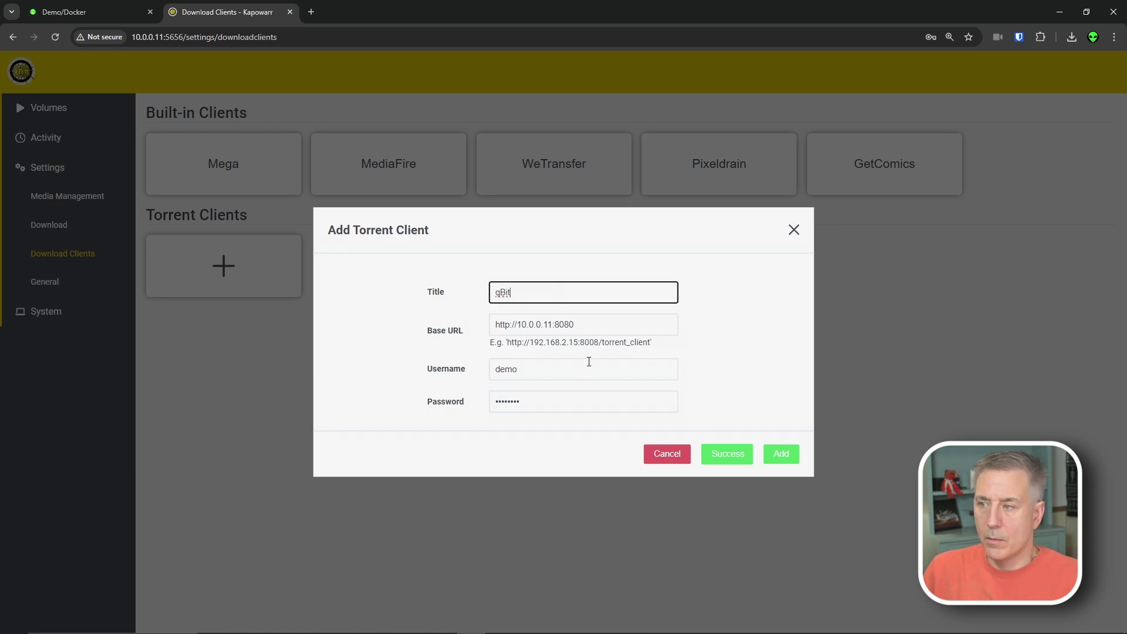
key(Return)
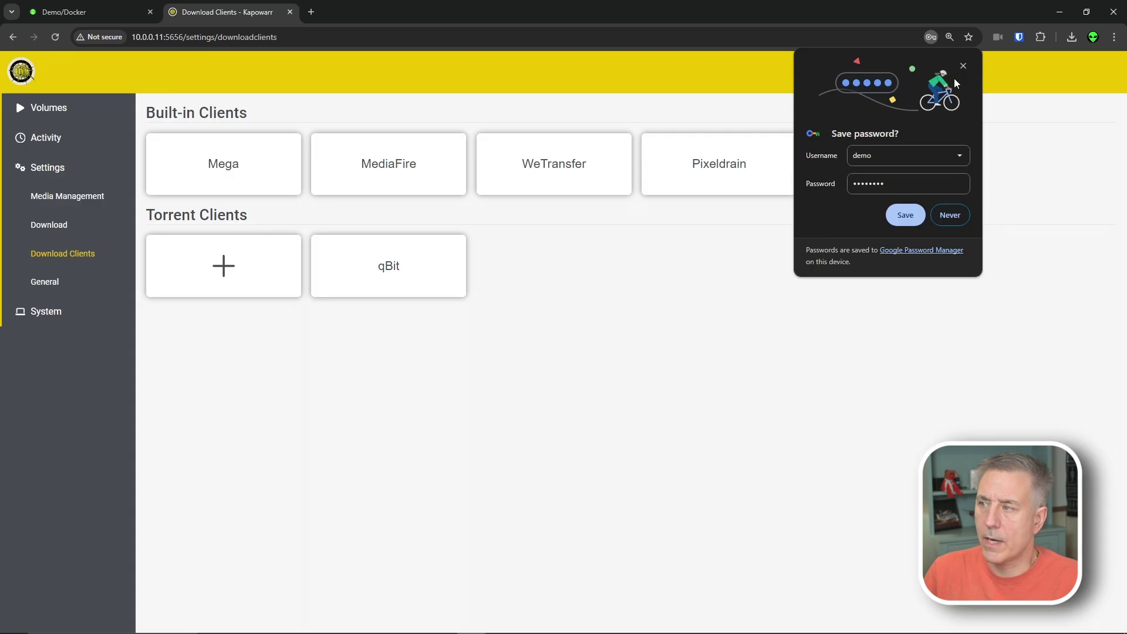
click(42, 287)
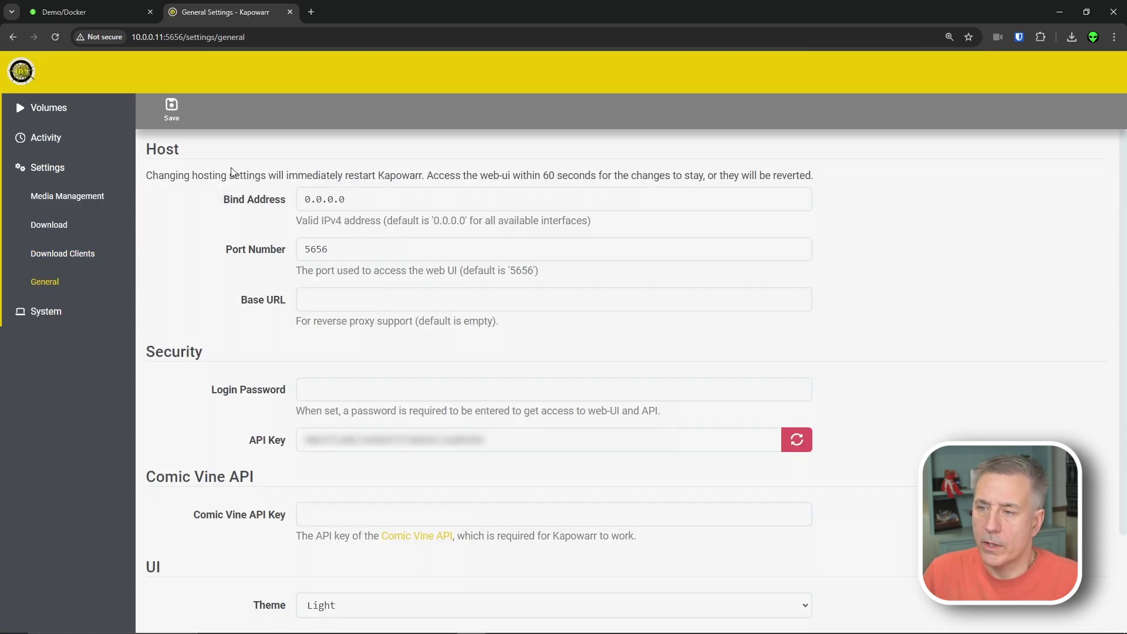
- Set a login password for Kapowarr
click(338, 389)
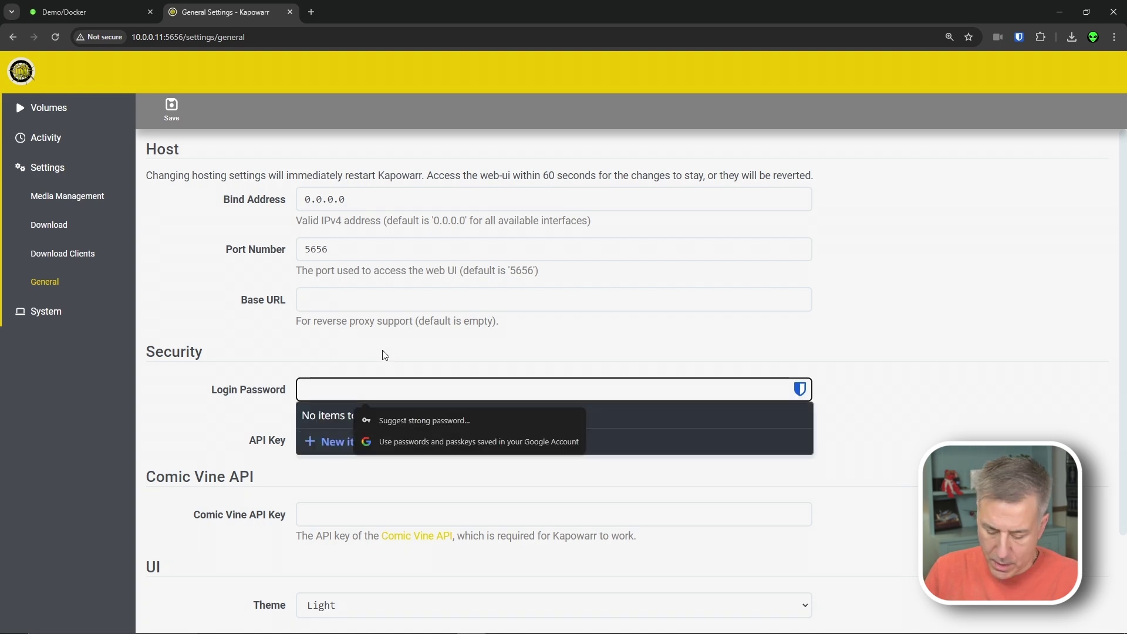
text(••••••••••••)
click(330, 372)
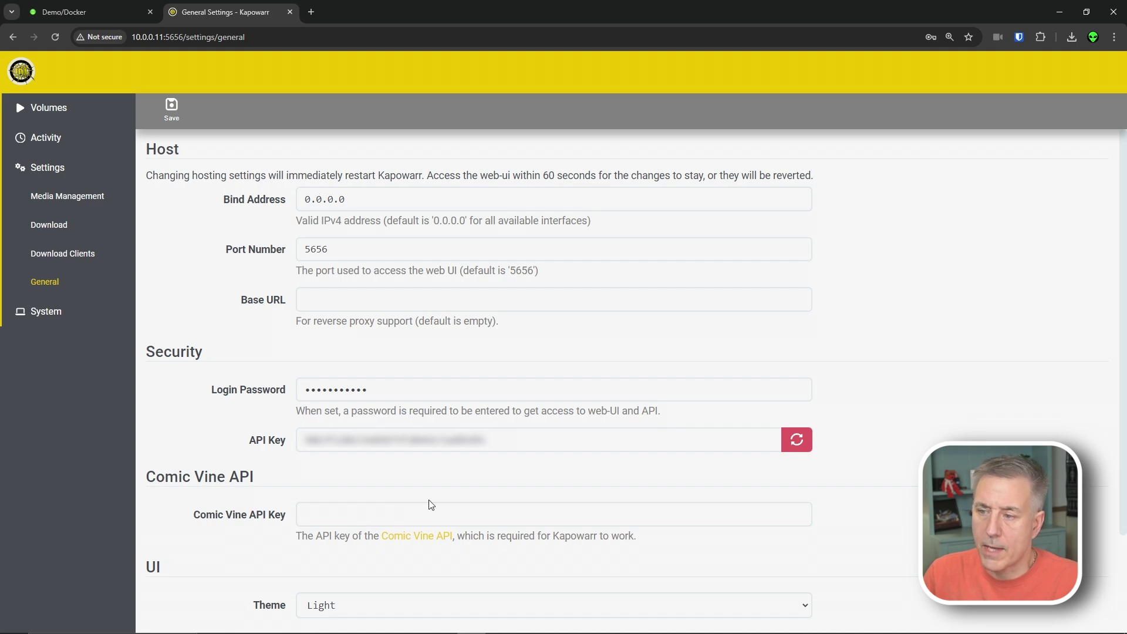
- Paste the key from the Comic Vine API page into Comic Vine API Key and set Theme to Dark
click(428, 541)
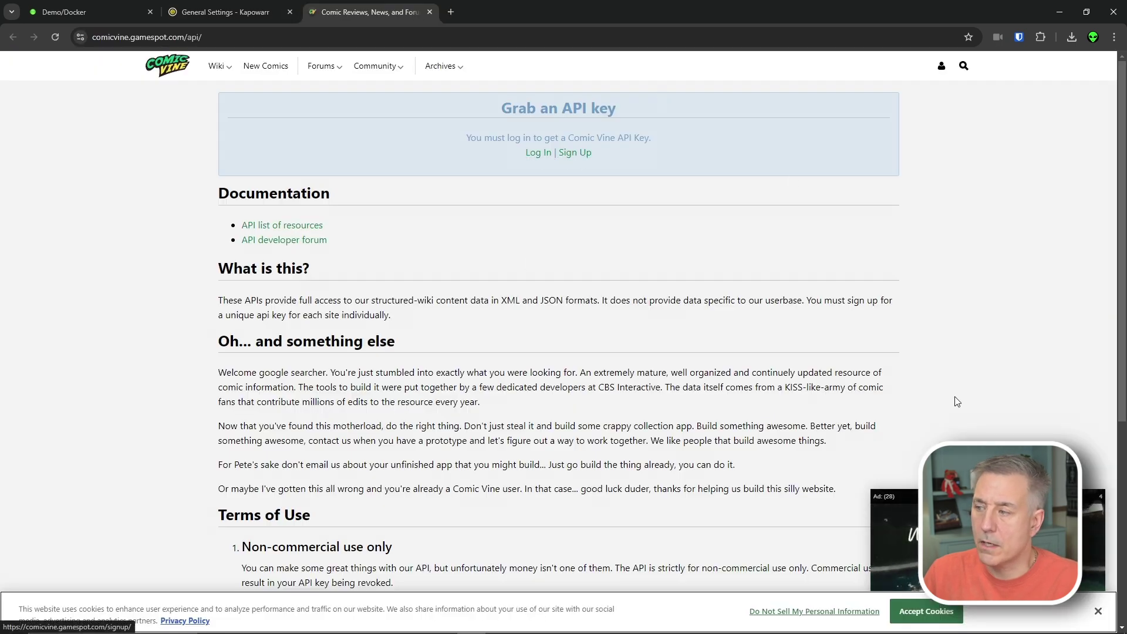
key(ctrl+l)
click(429, 12)
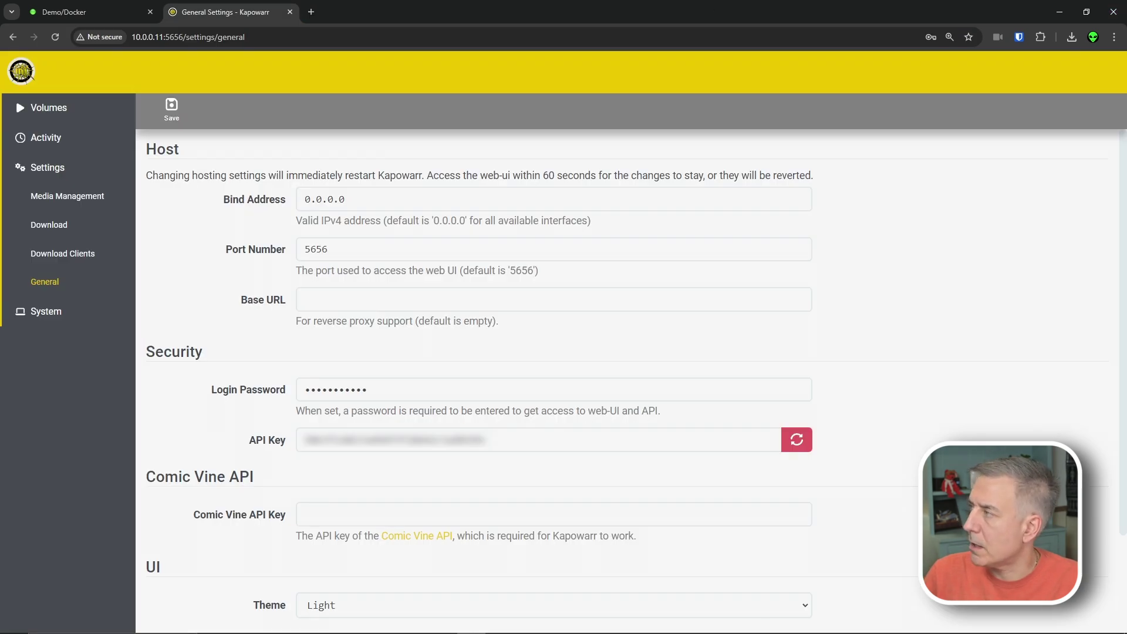
click(428, 515)
key(ctrl+v)
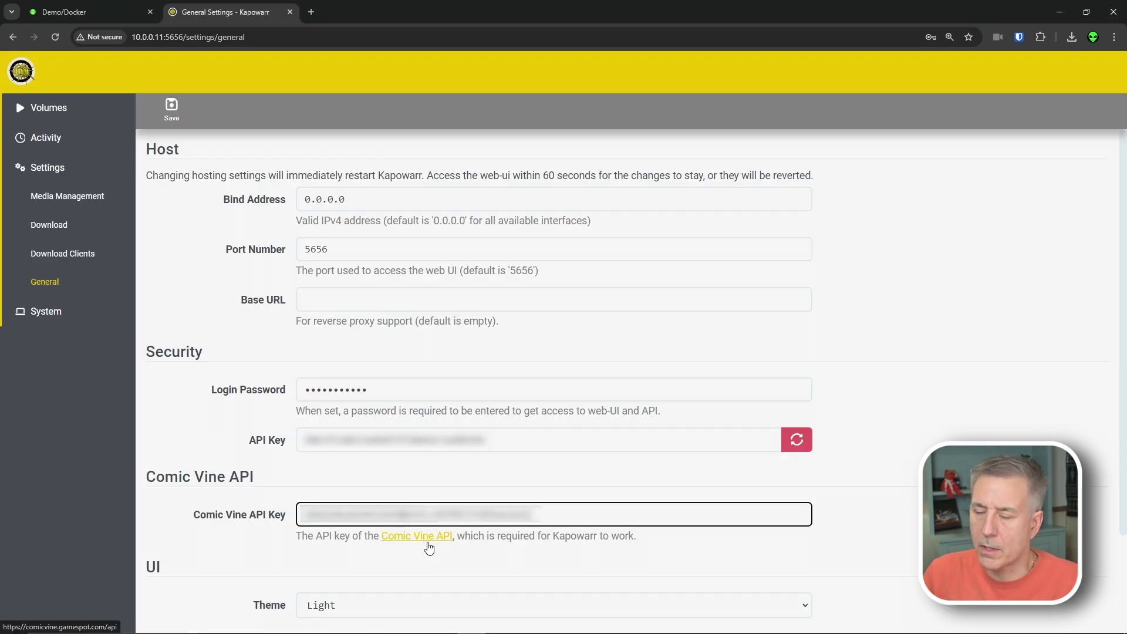
click(379, 607)
click(369, 582)
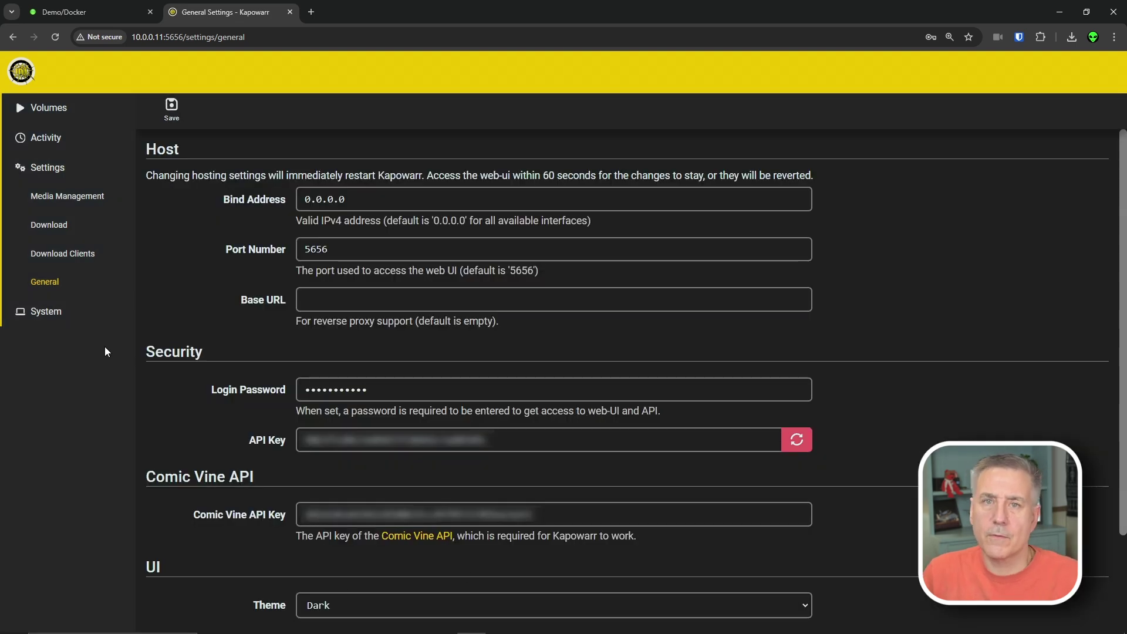
- Search 'stargate' and add Stargate Universe (2017) to the library with Start search turned off
click(56, 108)
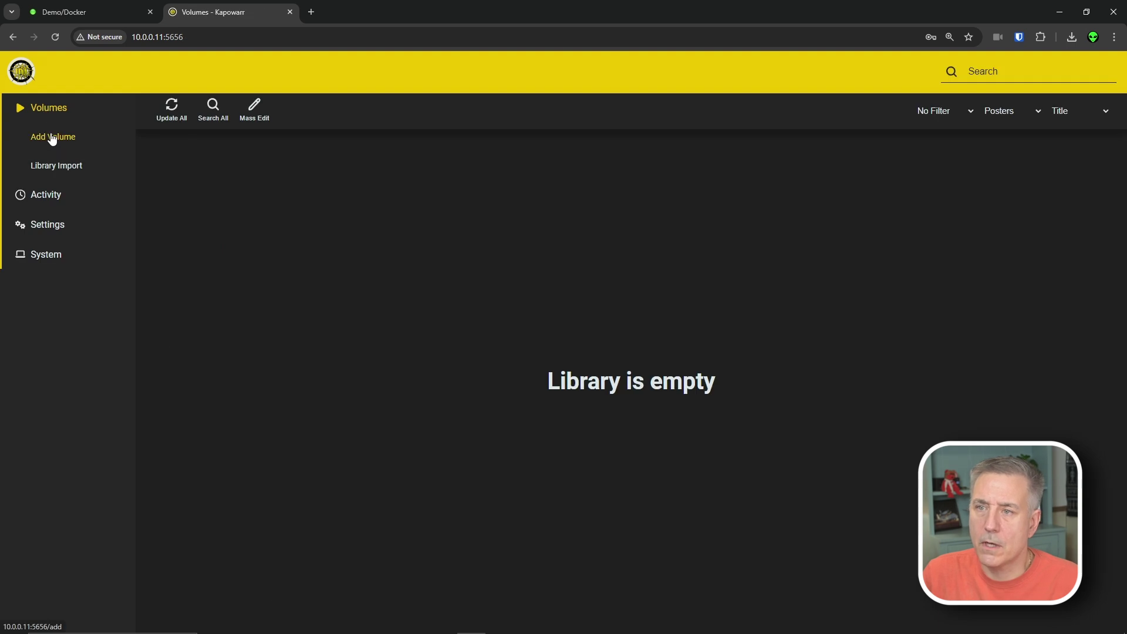
click(53, 138)
text(s)
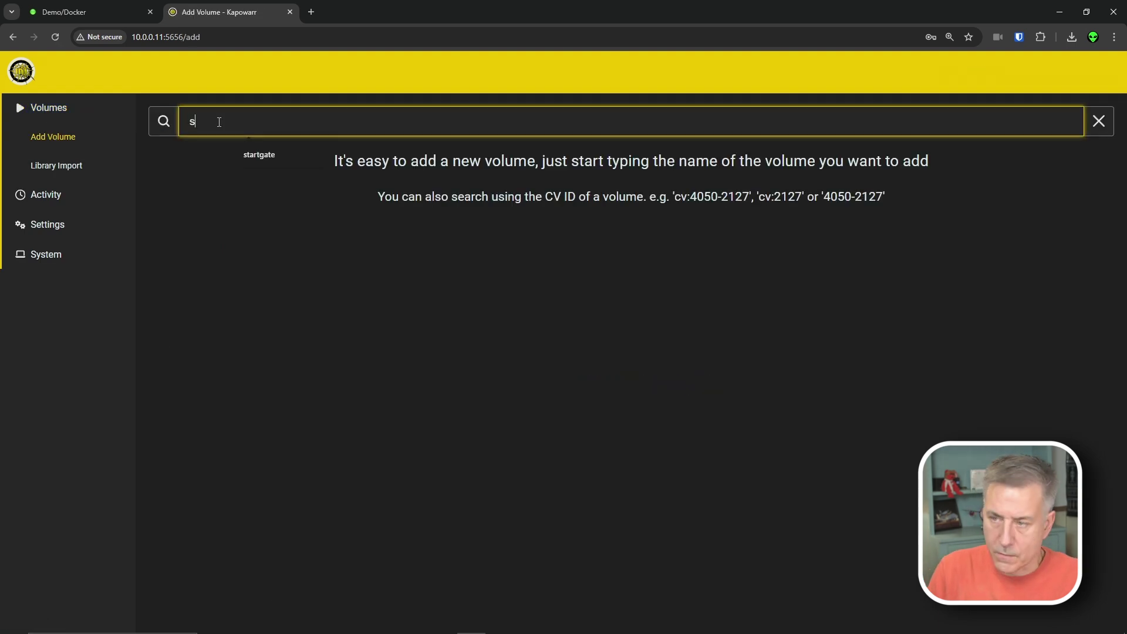
text(targate)
key(Return)
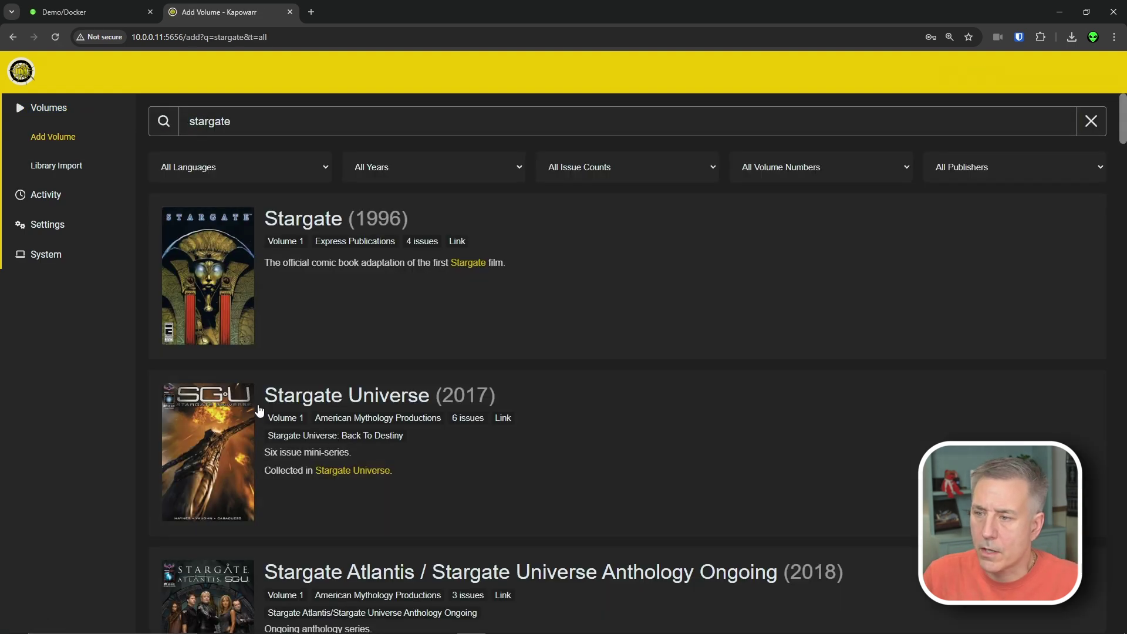
click(226, 425)
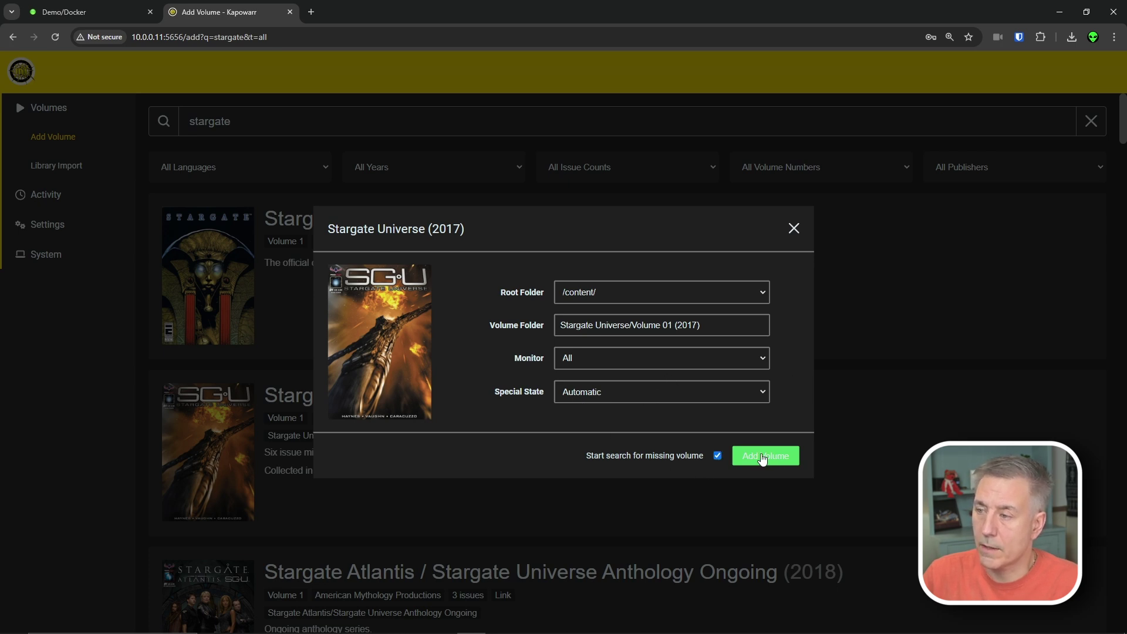
key(space)
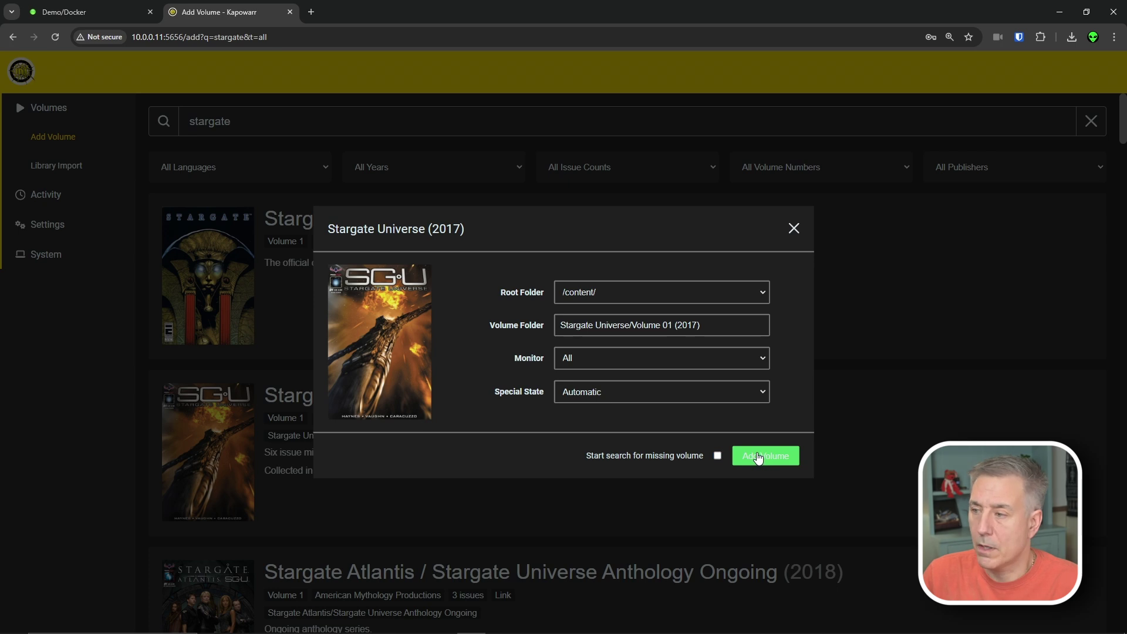
click(758, 457)
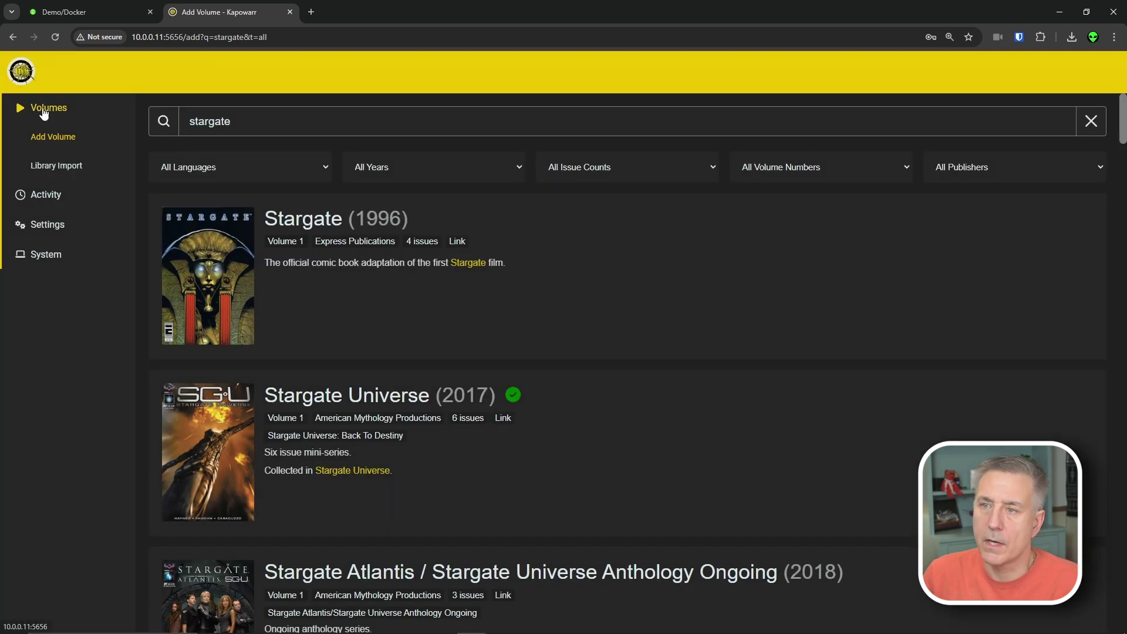
- Open the Stargate Universe volume page and view the details of issue #2
click(44, 112)
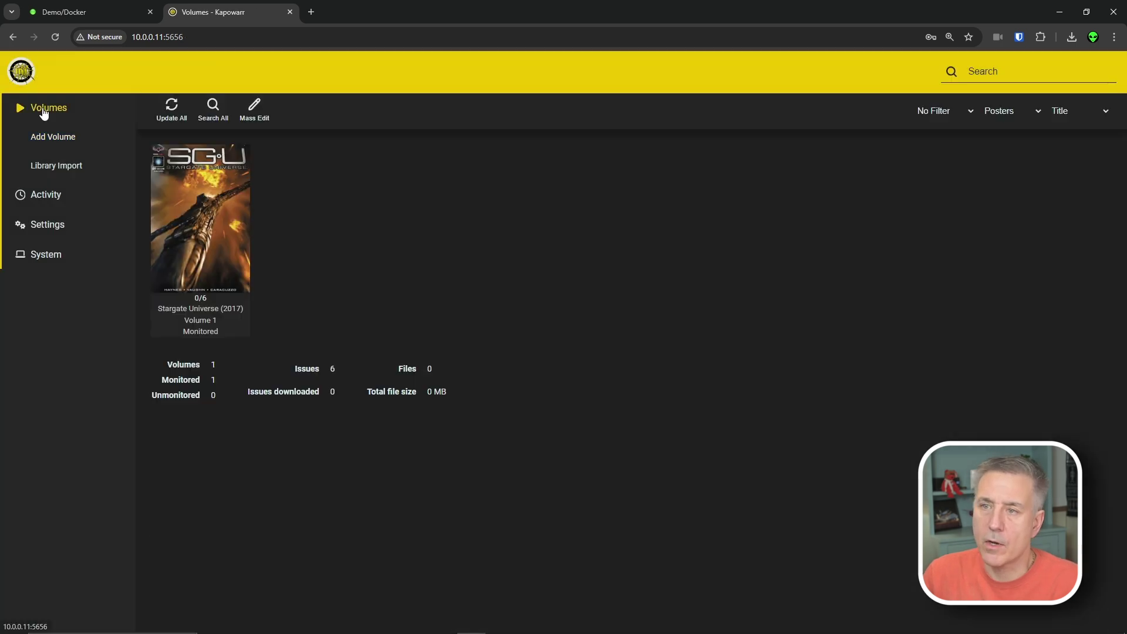
click(234, 216)
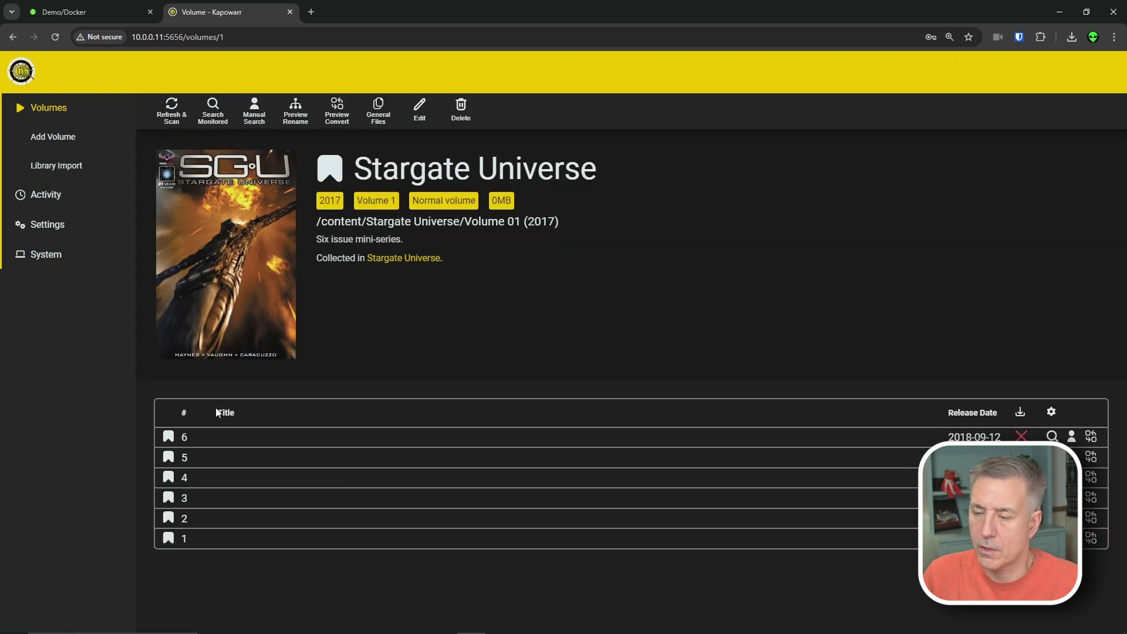
click(264, 519)
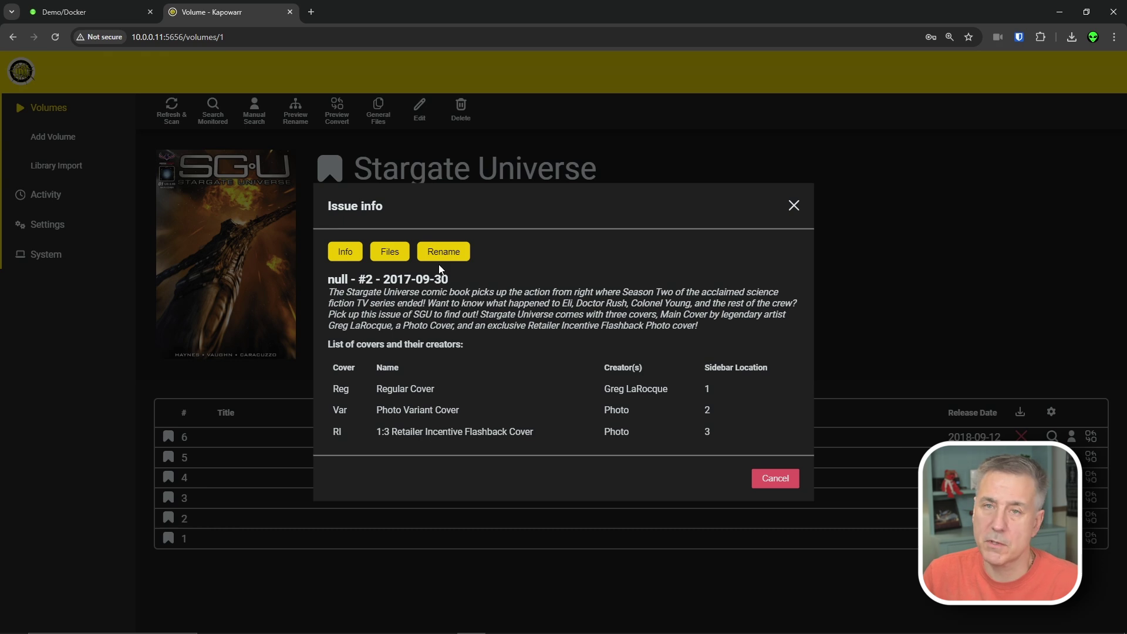
click(795, 208)
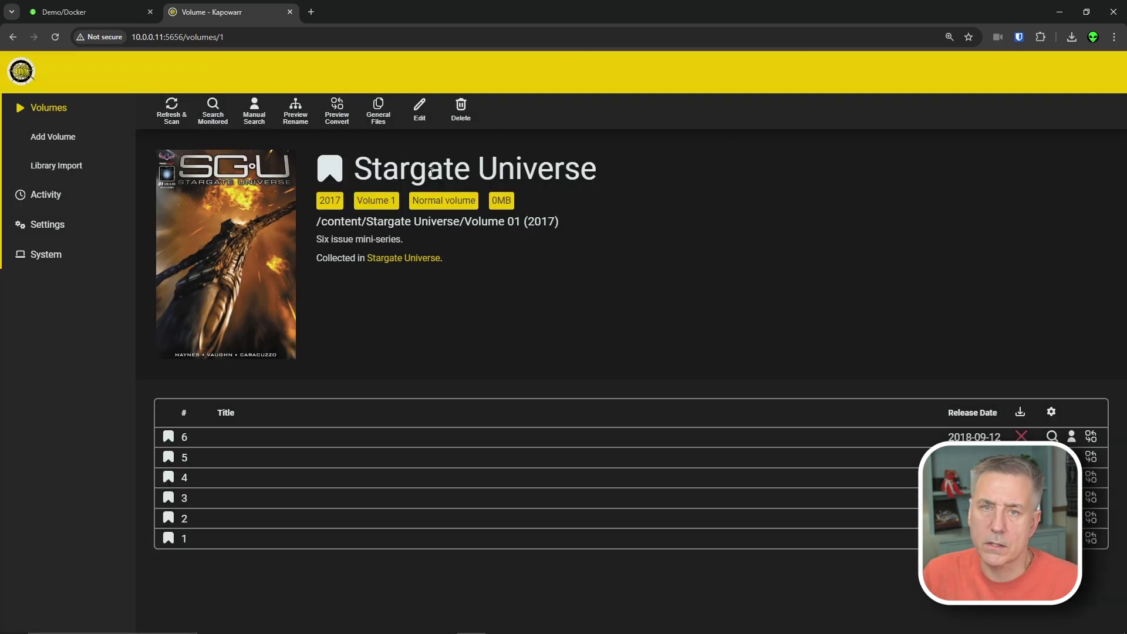
- Scan root folders and import Stargate SG-1 POW and The Spectacular Spider-Man, excluding Frank Miller's Robocop
click(46, 169)
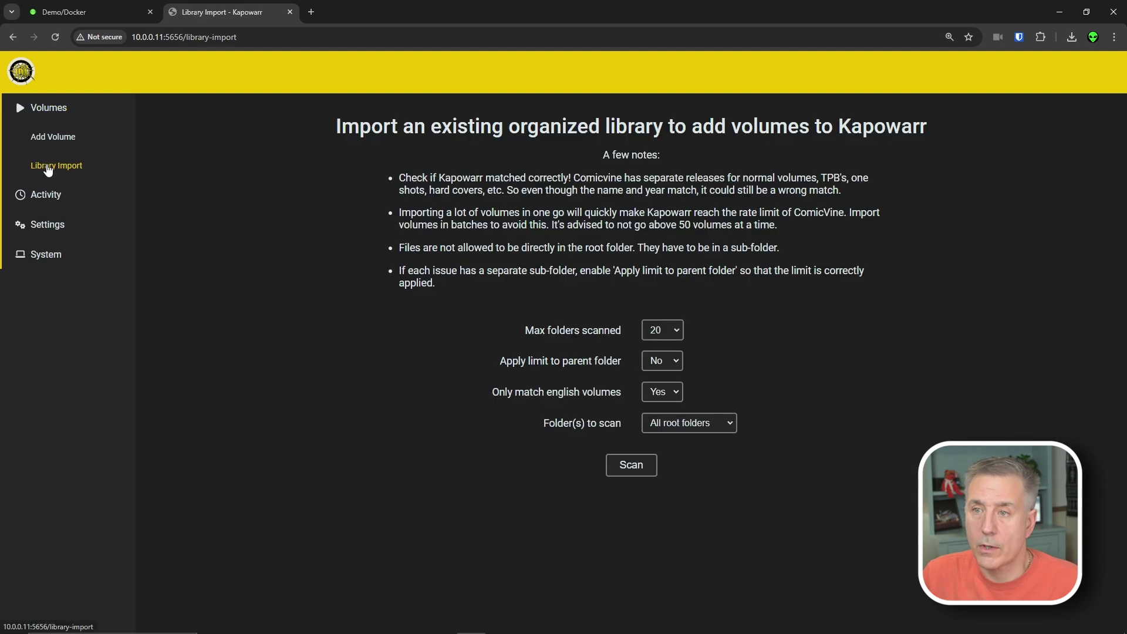
click(642, 468)
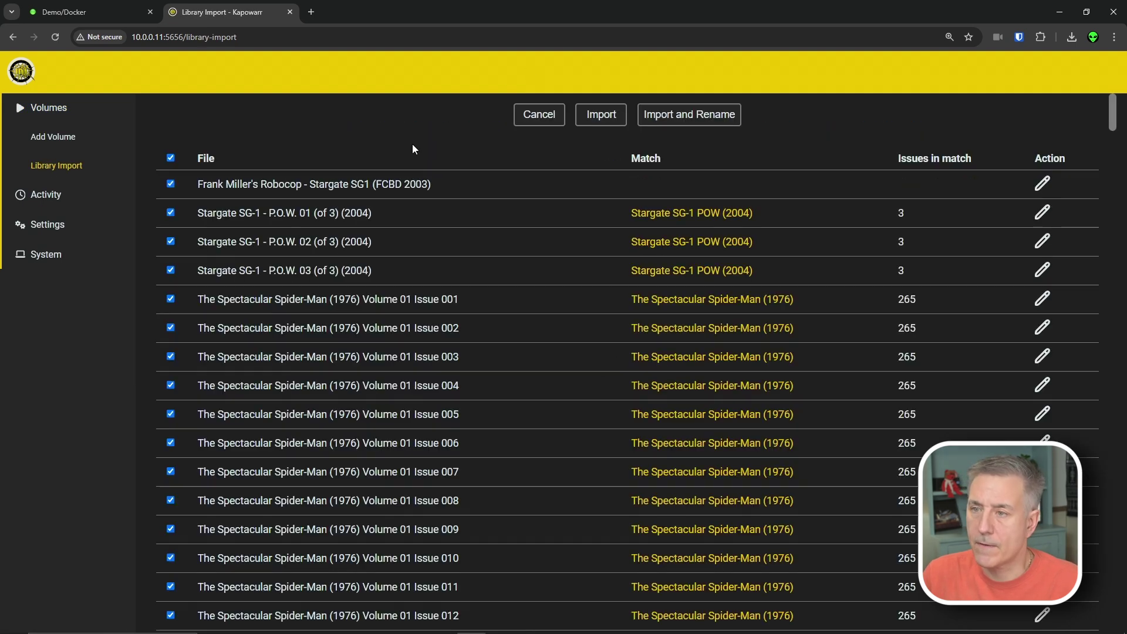
click(171, 184)
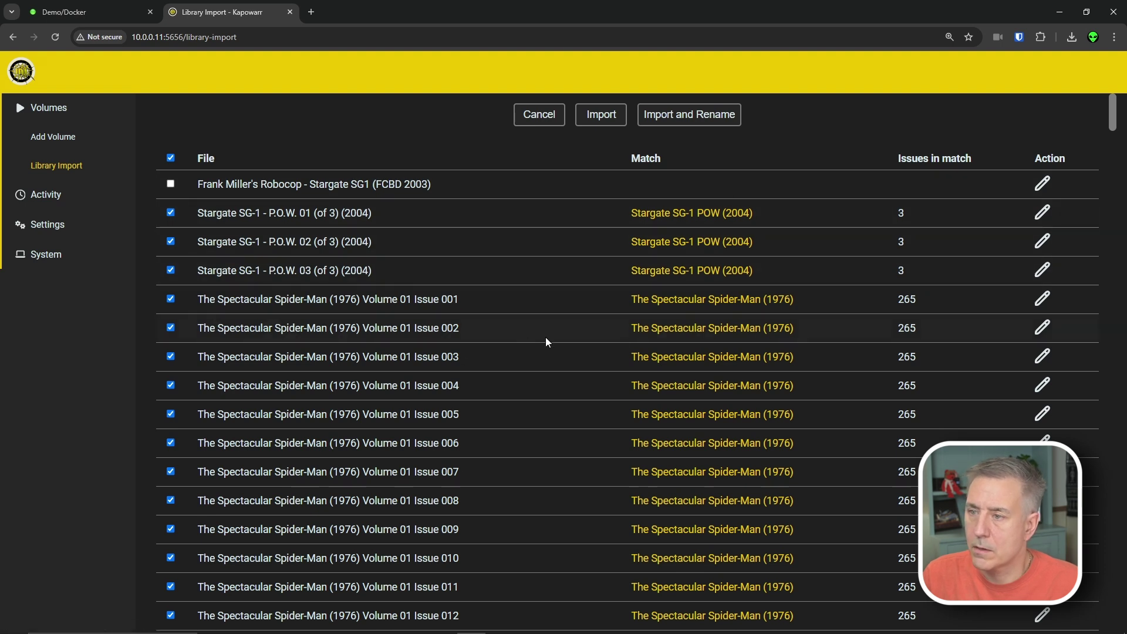
scroll(624, 335, down, 8)
scroll(607, 367, up, 8)
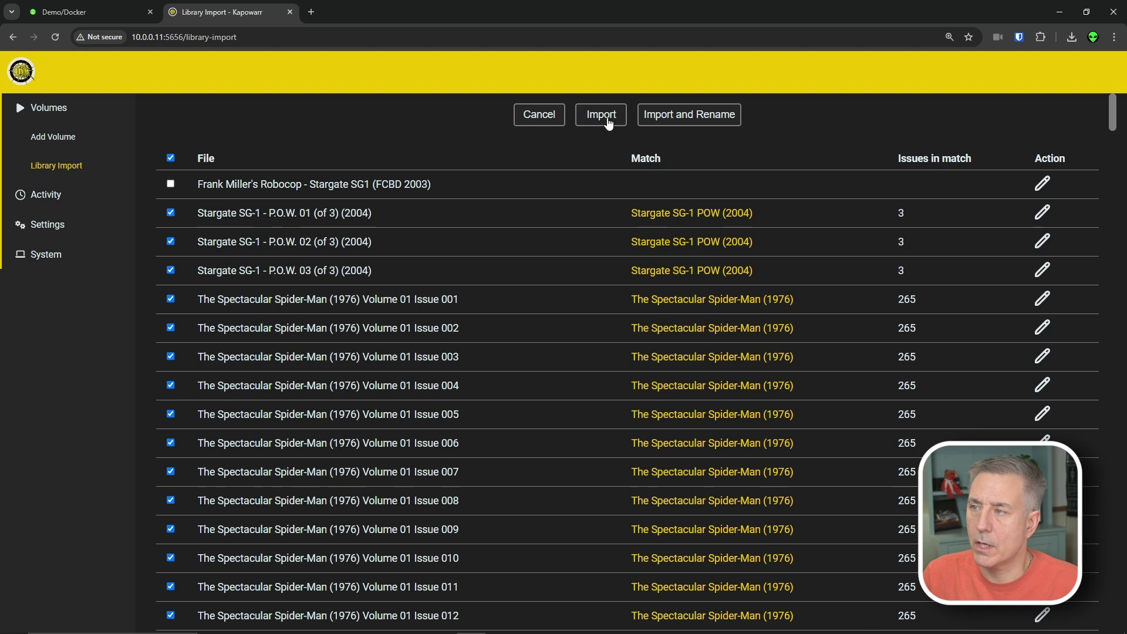
click(651, 115)
click(47, 108)
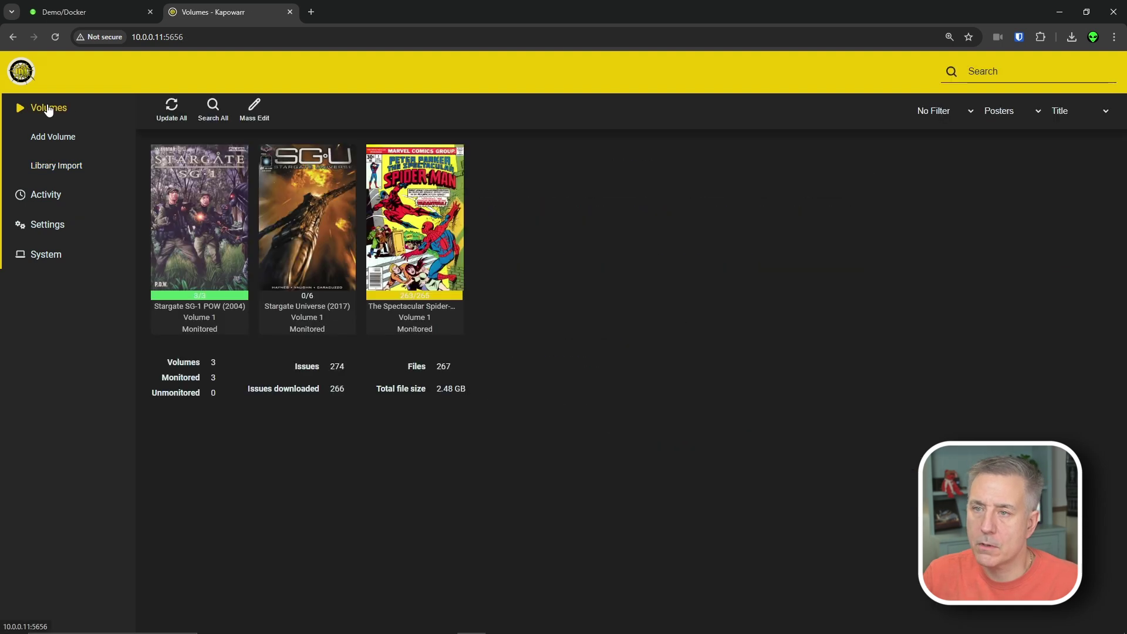
- Inspect the files of Stargate SG-1 POW's 'Prisoner of War, Part 1' issue, then dismiss the rename preview
click(191, 254)
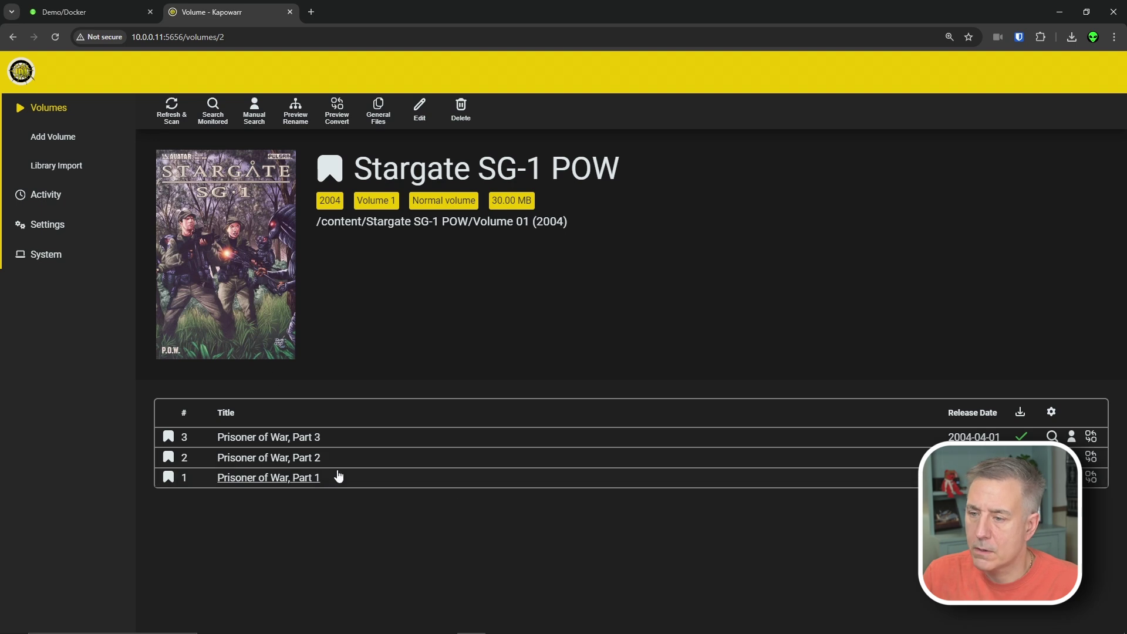
click(262, 484)
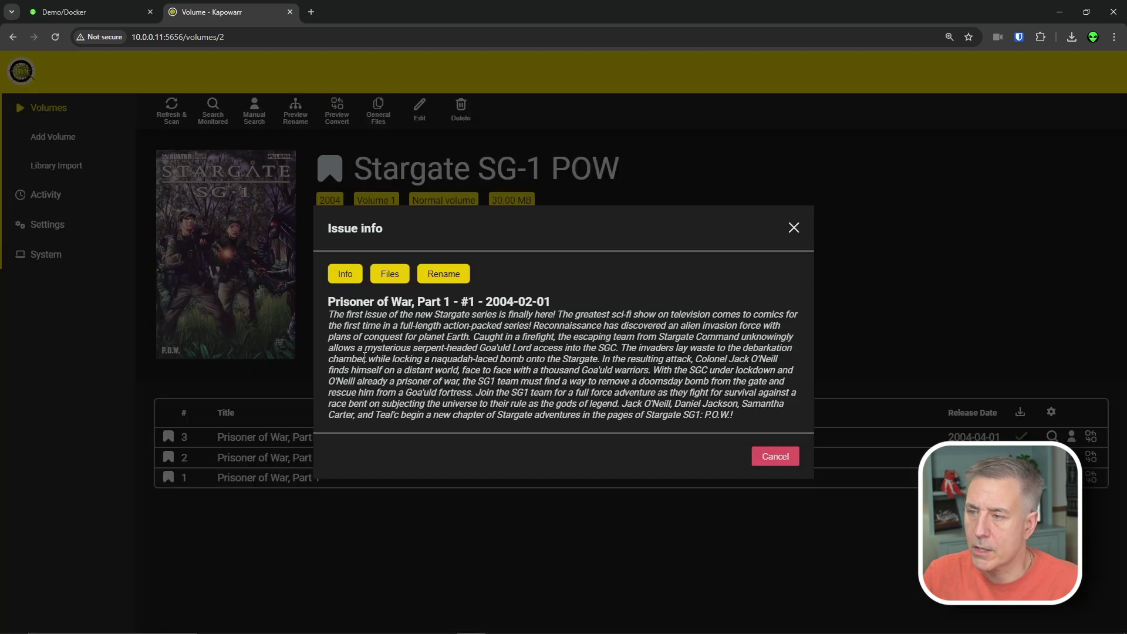
click(392, 275)
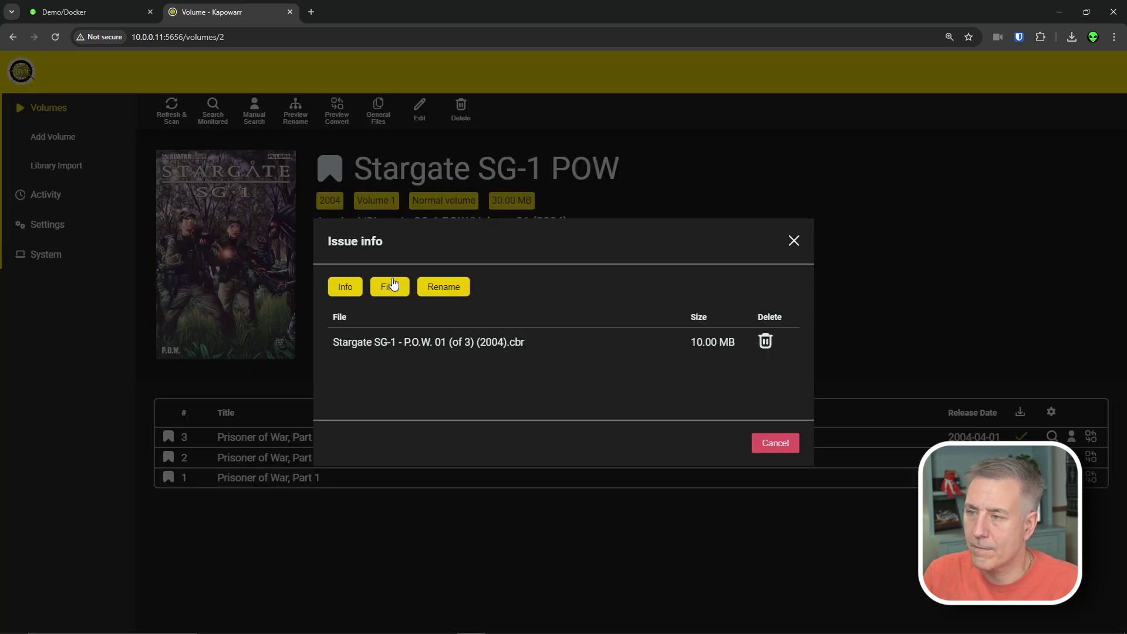
click(443, 289)
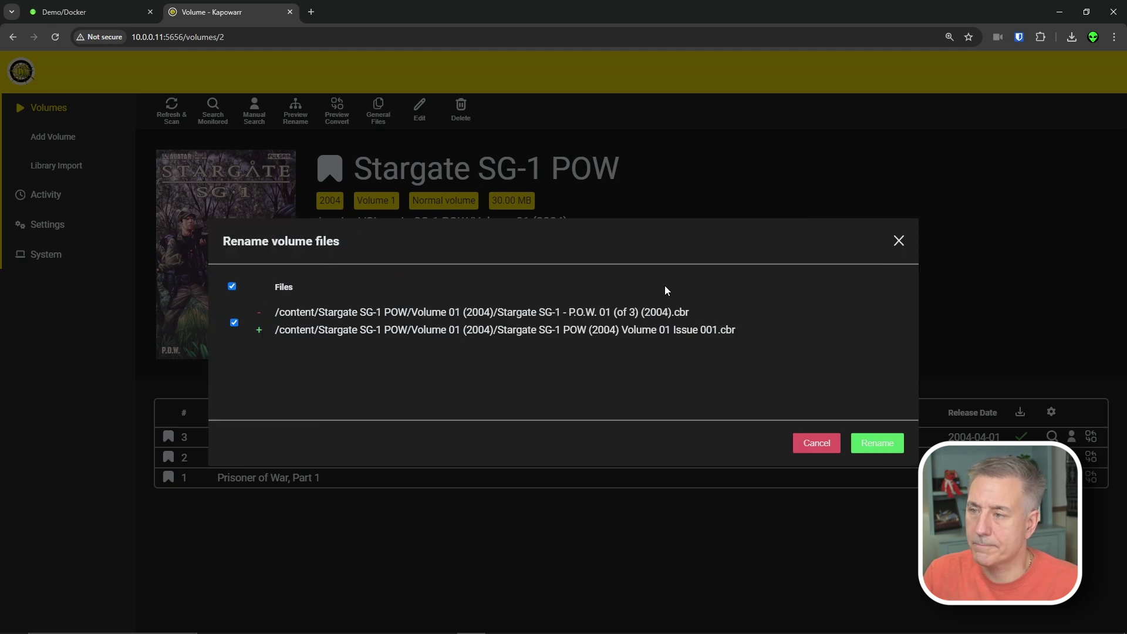
key(Escape)
- Look over The Spectacular Spider-Man volume page
click(49, 113)
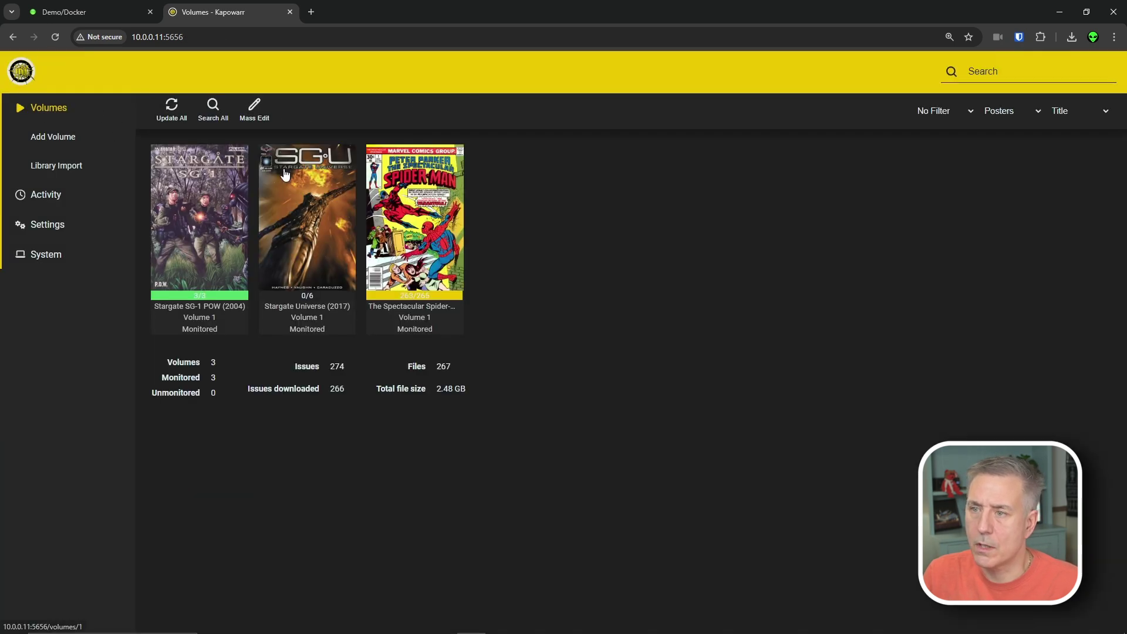
click(440, 216)
scroll(509, 293, down, 10)
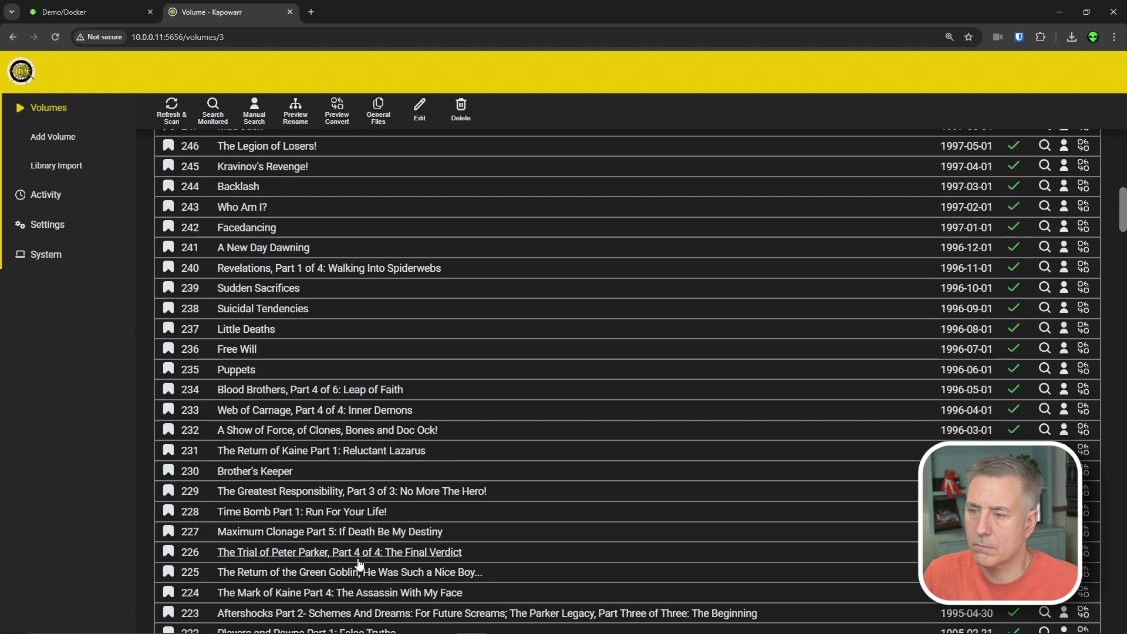
scroll(508, 195, up, 10)
- Refresh the Stargate SG-1 POW volume's info and rescan its files
key(alt+Left)
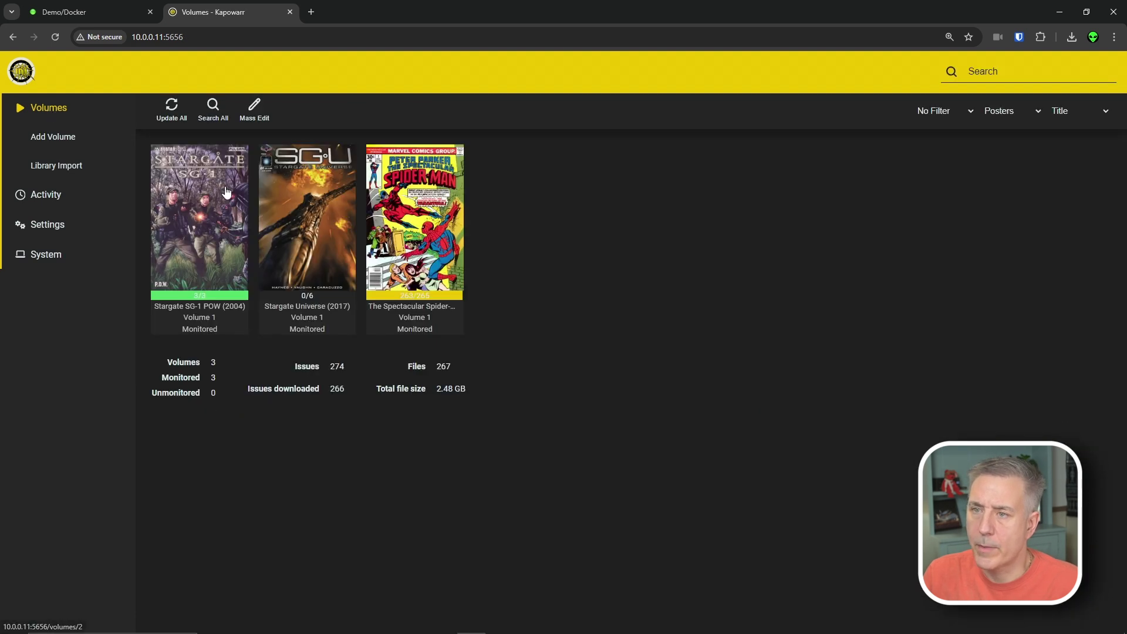
click(210, 213)
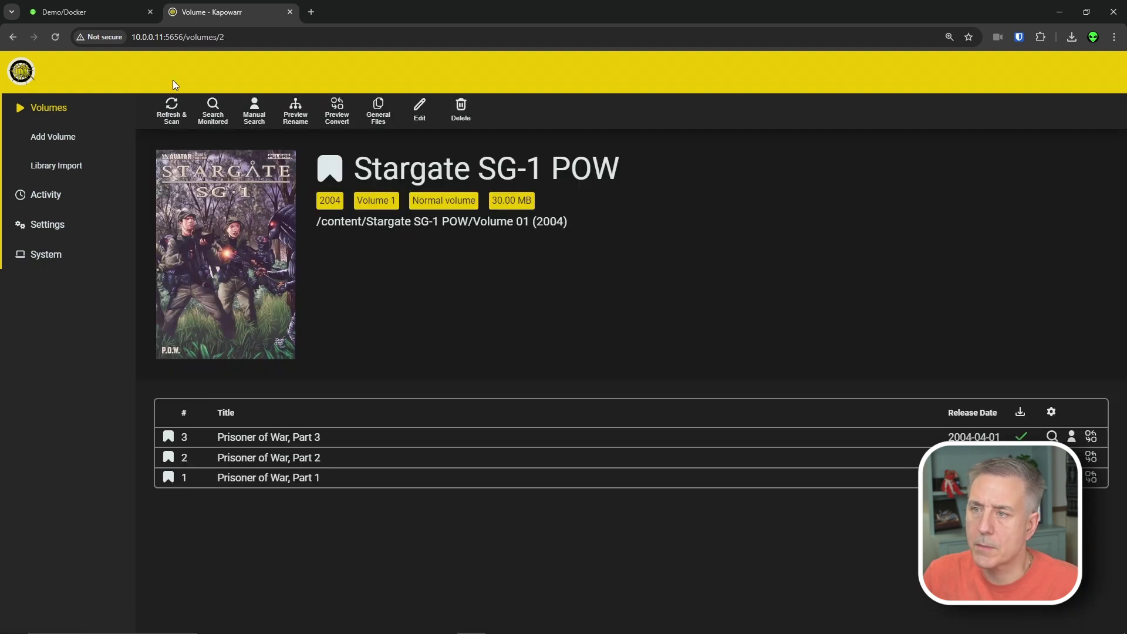
click(167, 119)
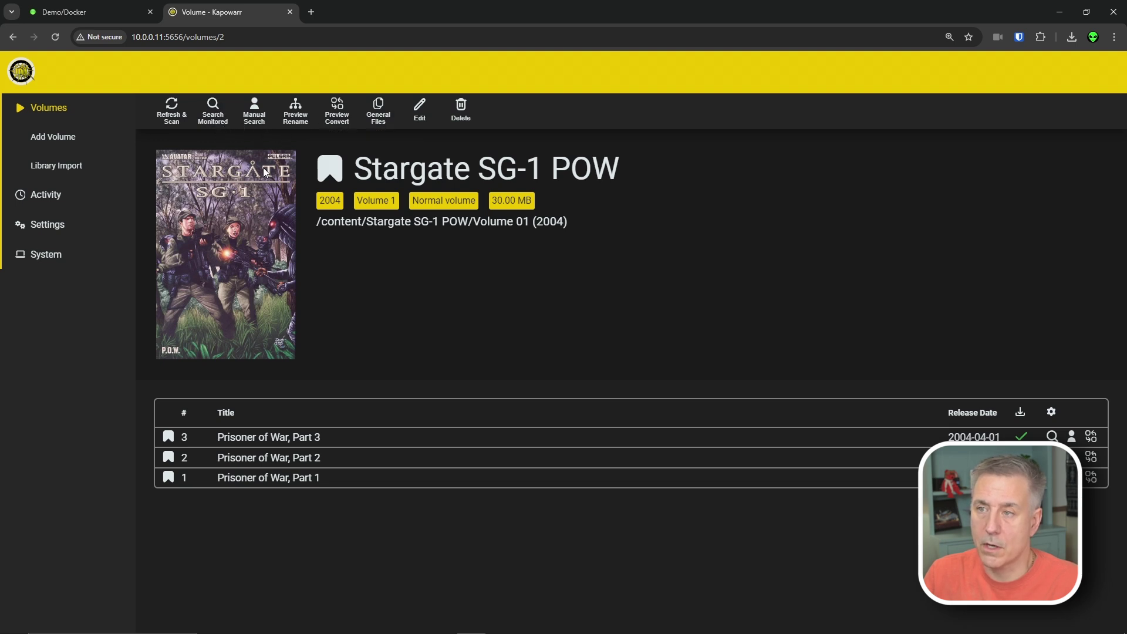
click(324, 176)
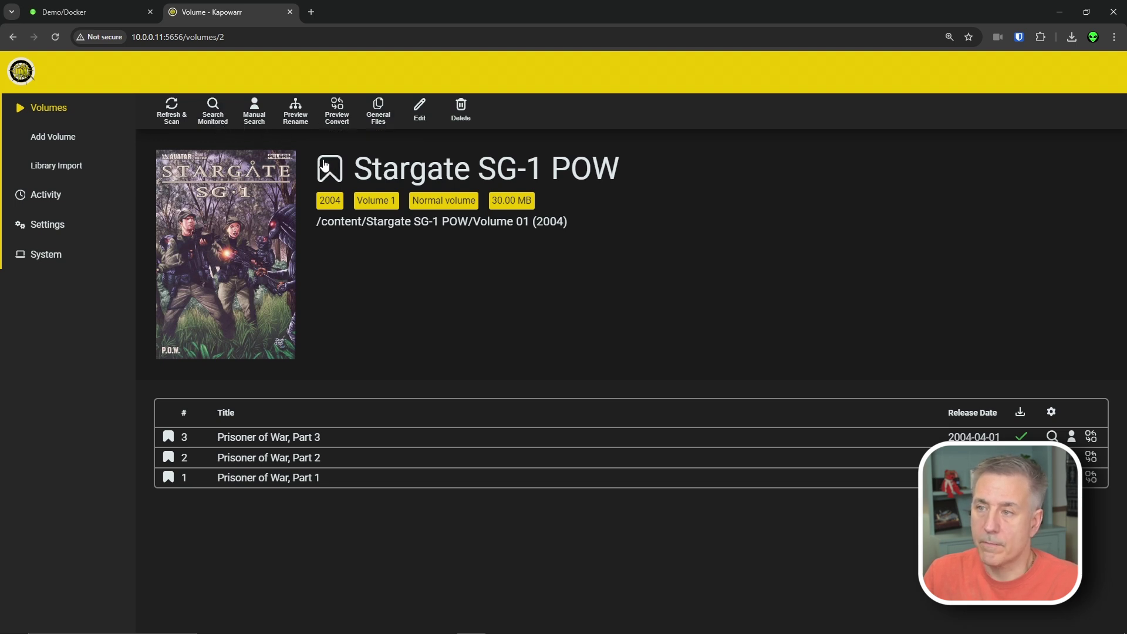
click(332, 172)
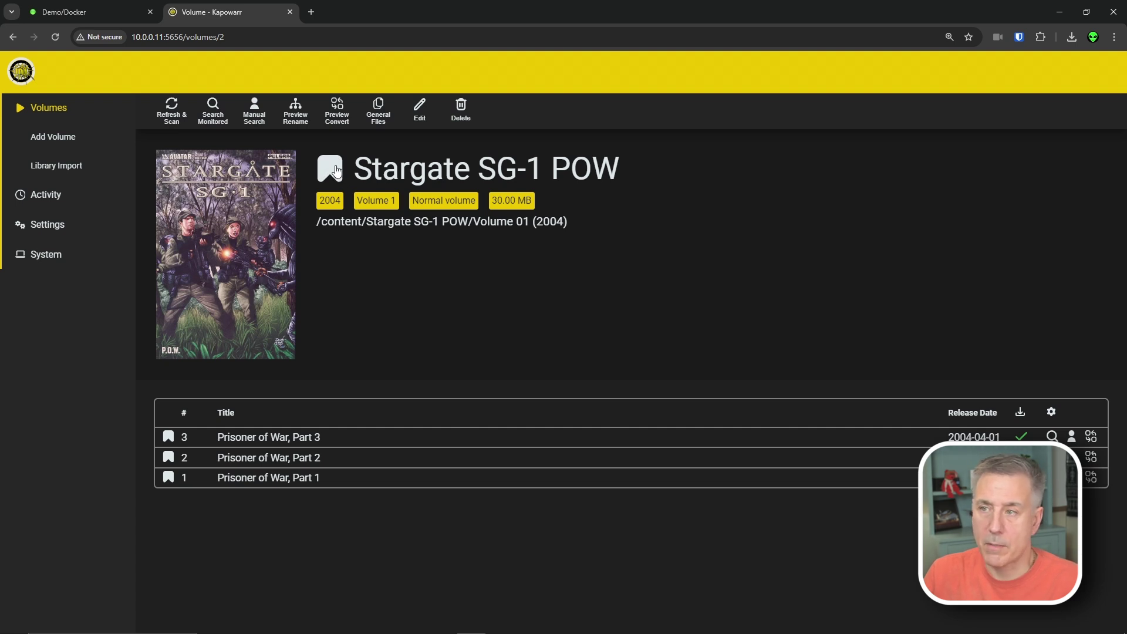
click(335, 170)
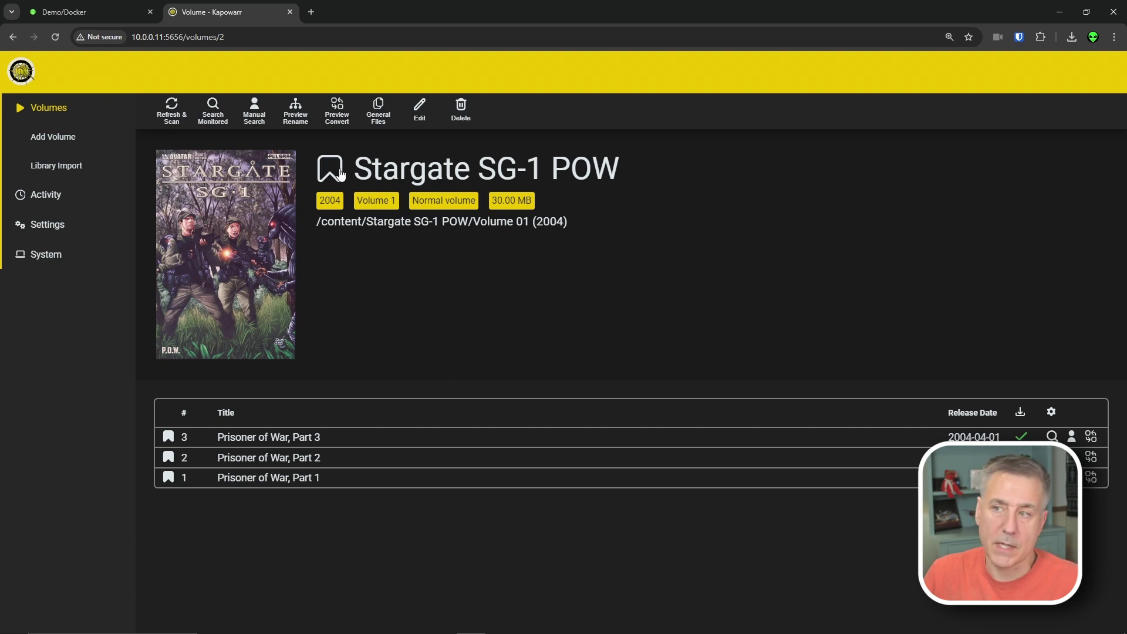
click(330, 170)
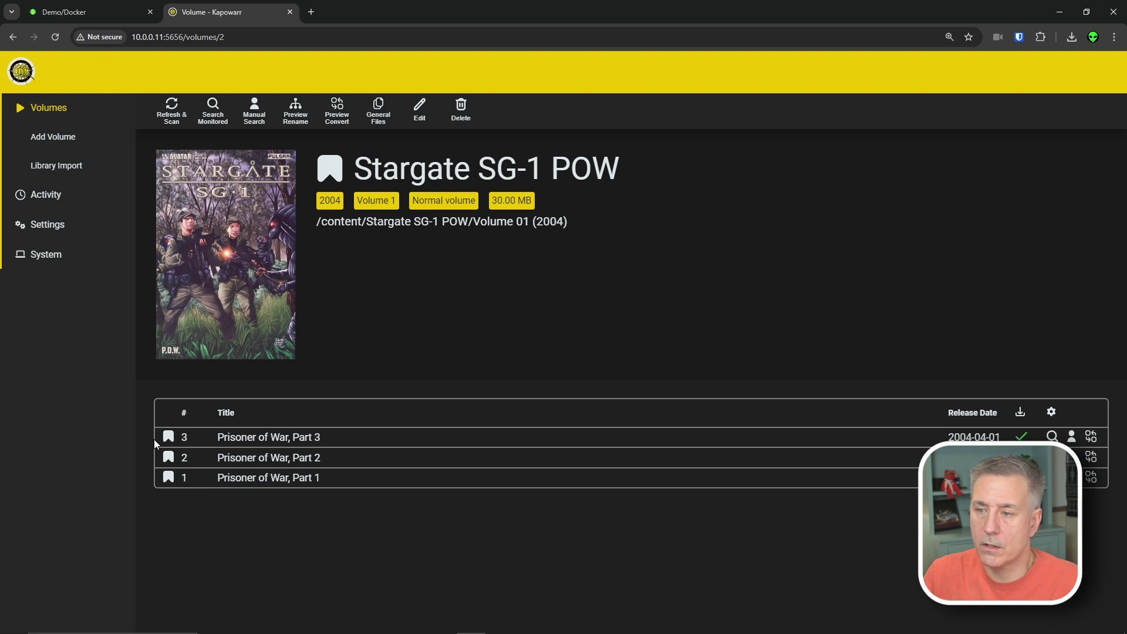
click(169, 437)
click(168, 457)
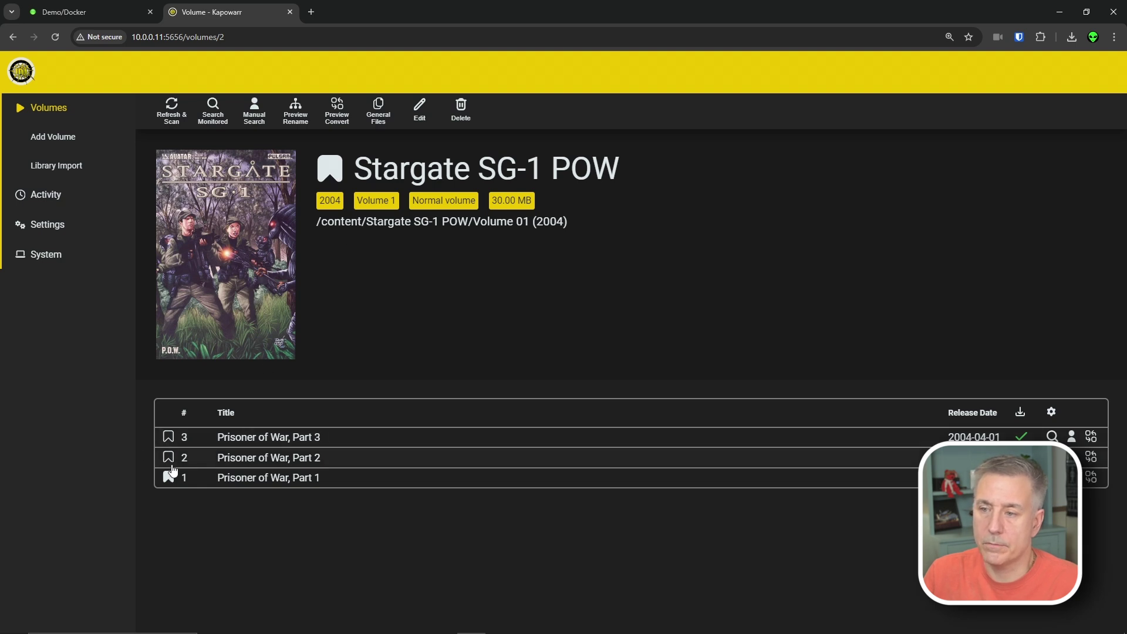
click(170, 468)
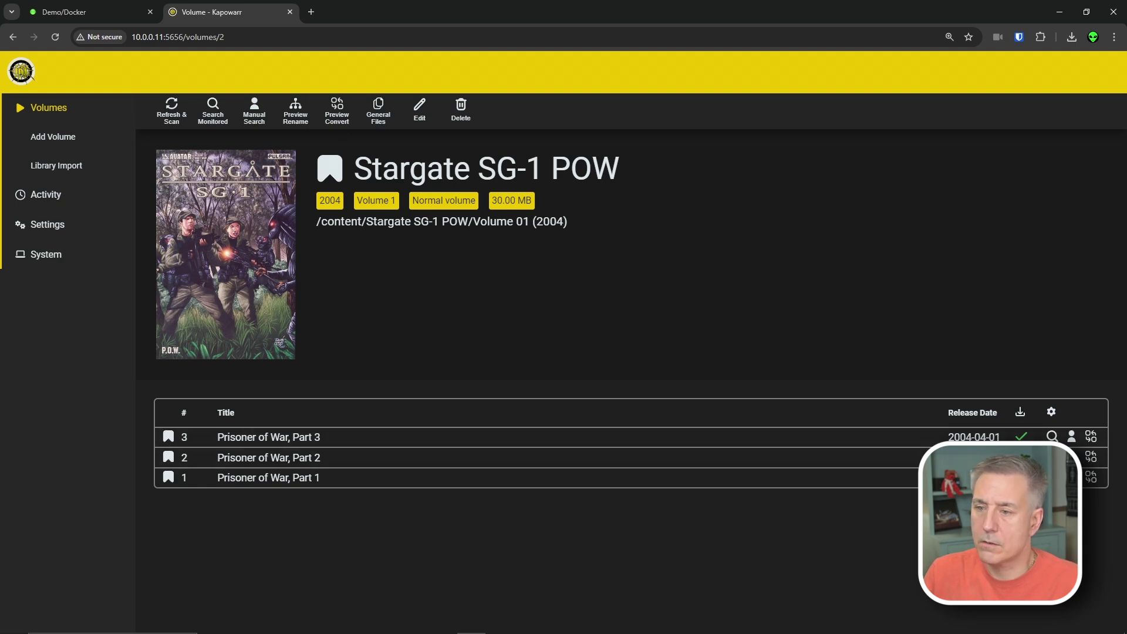
click(254, 111)
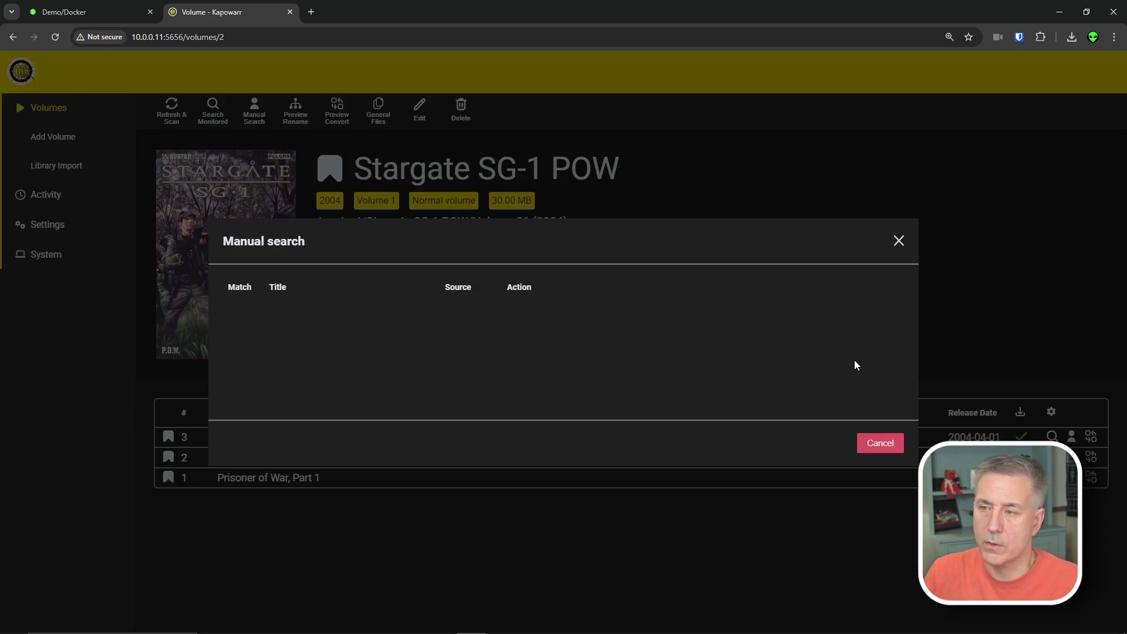
click(893, 449)
click(296, 115)
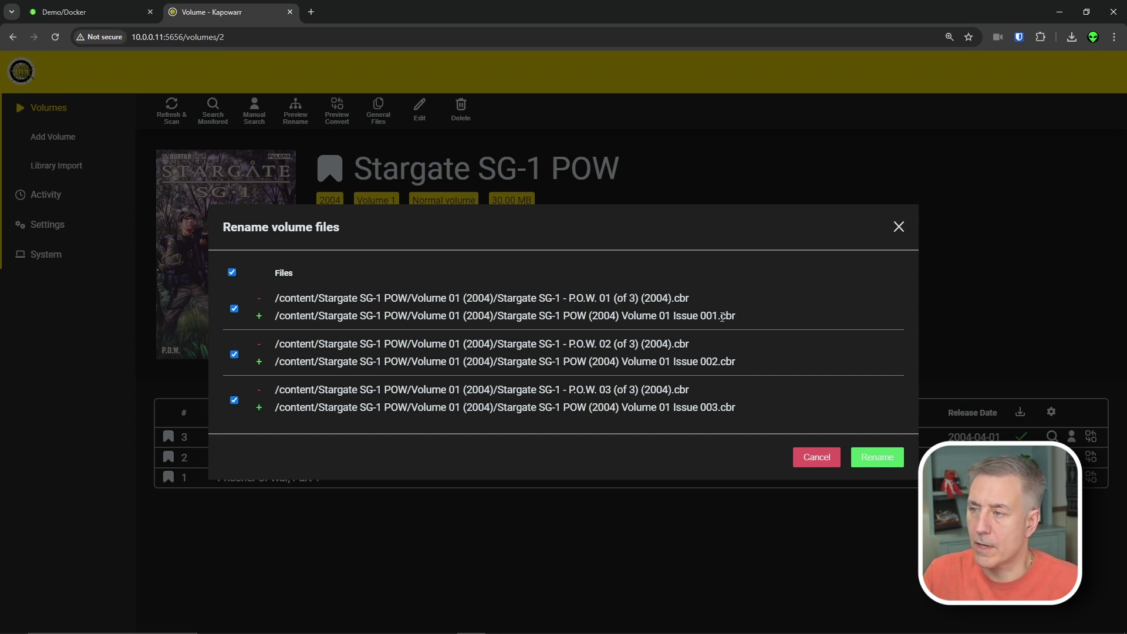
click(877, 457)
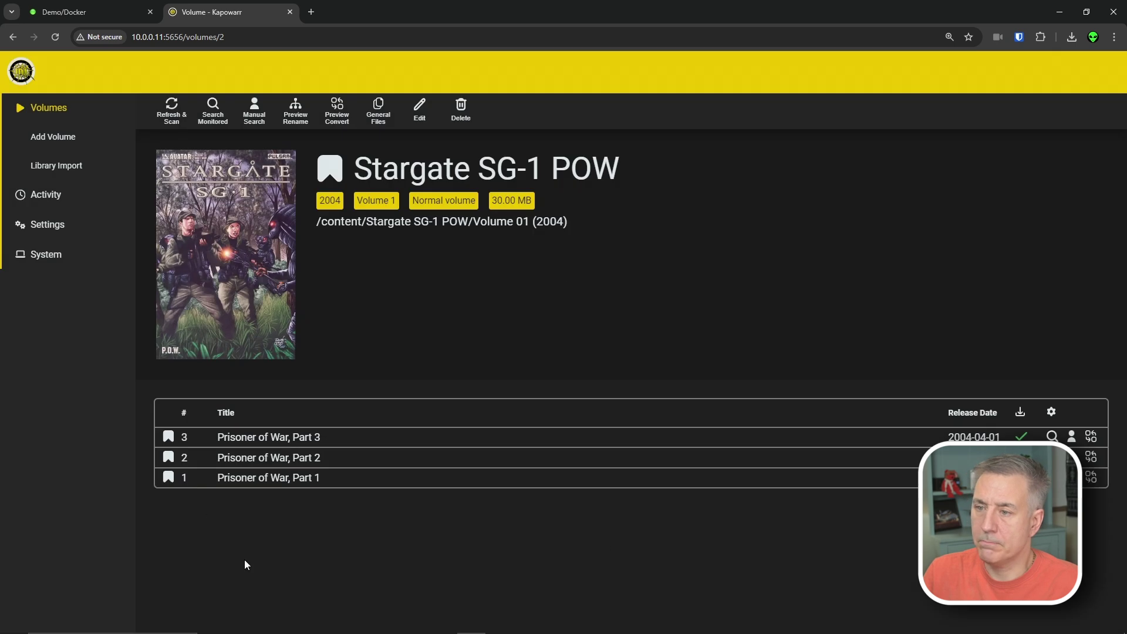
- Toggle the Stargate volume's Monitored setting to No and back to Yes, closing the editor without saving
click(380, 117)
click(774, 442)
click(419, 109)
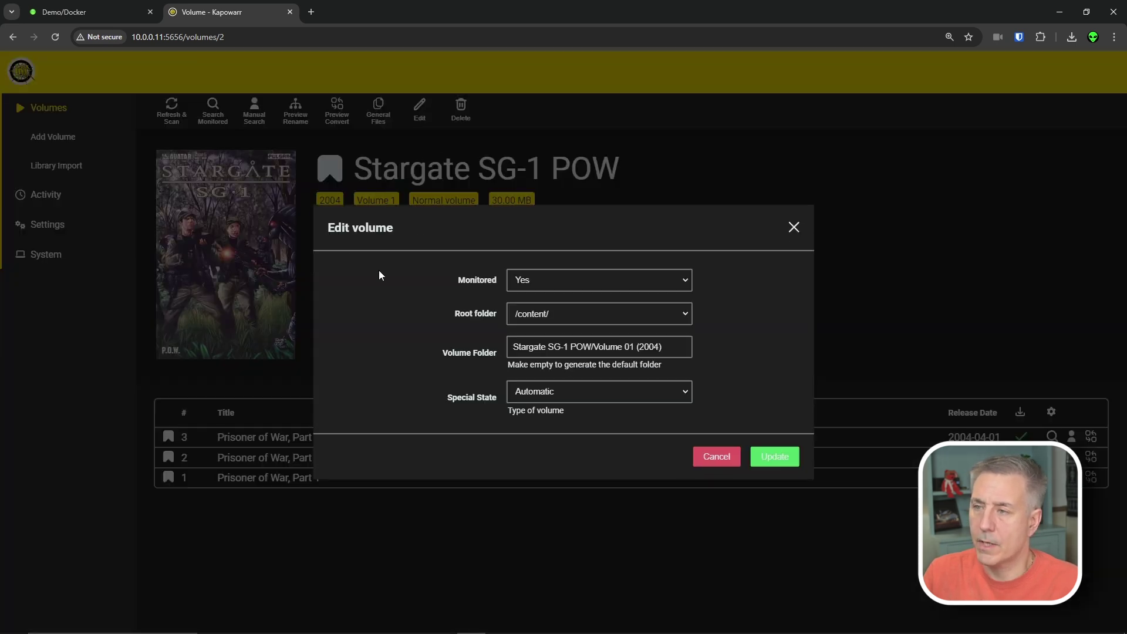
click(609, 280)
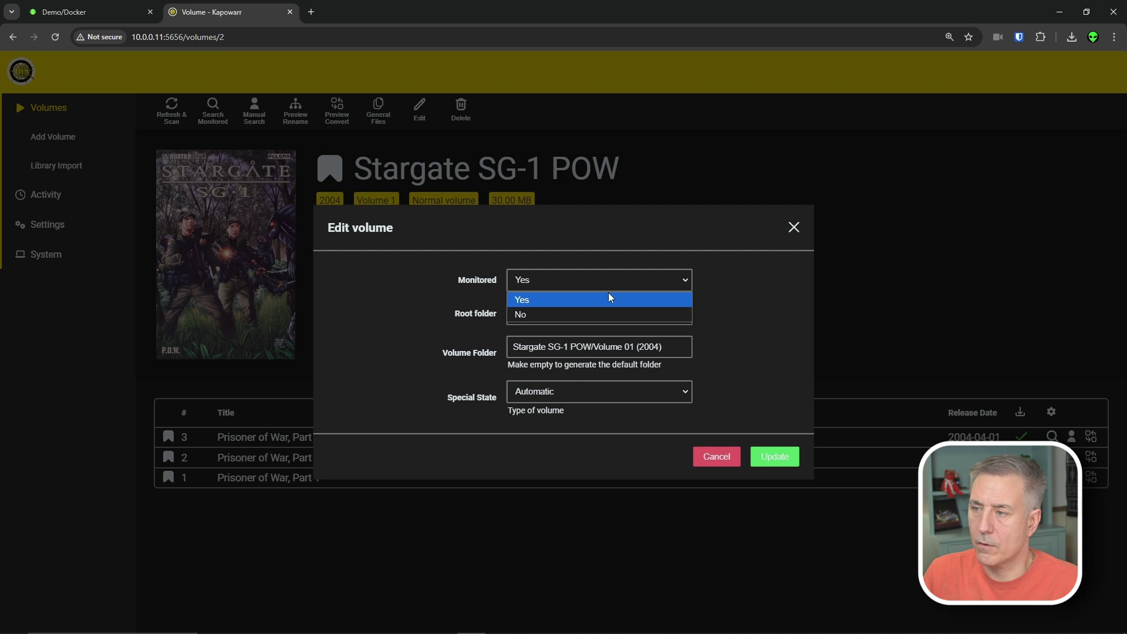
click(566, 310)
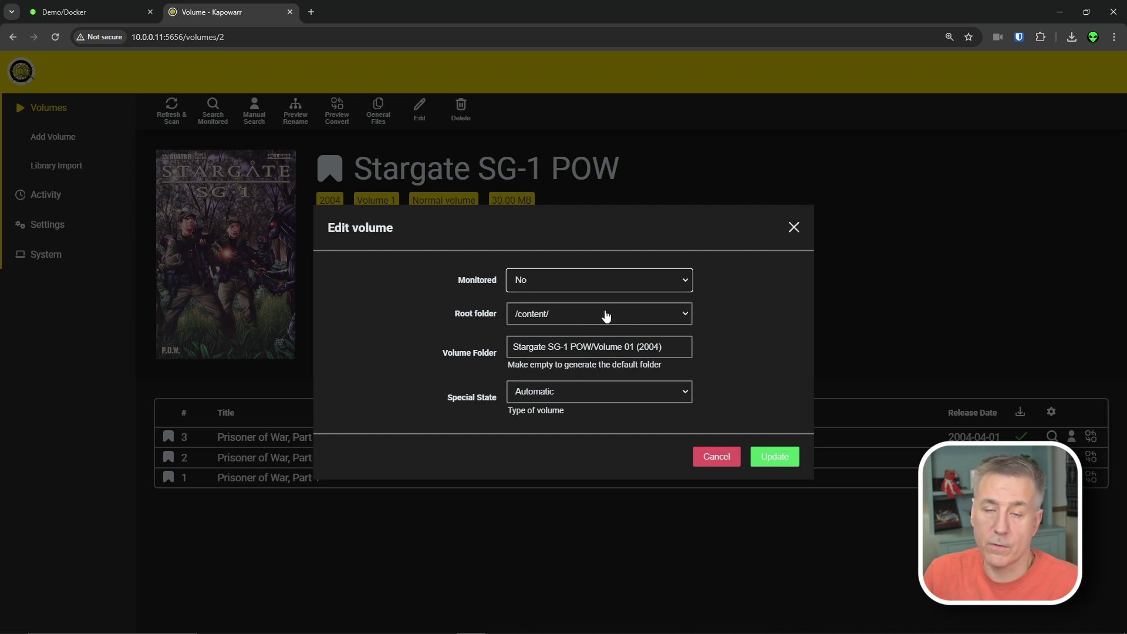
key(Up)
click(794, 227)
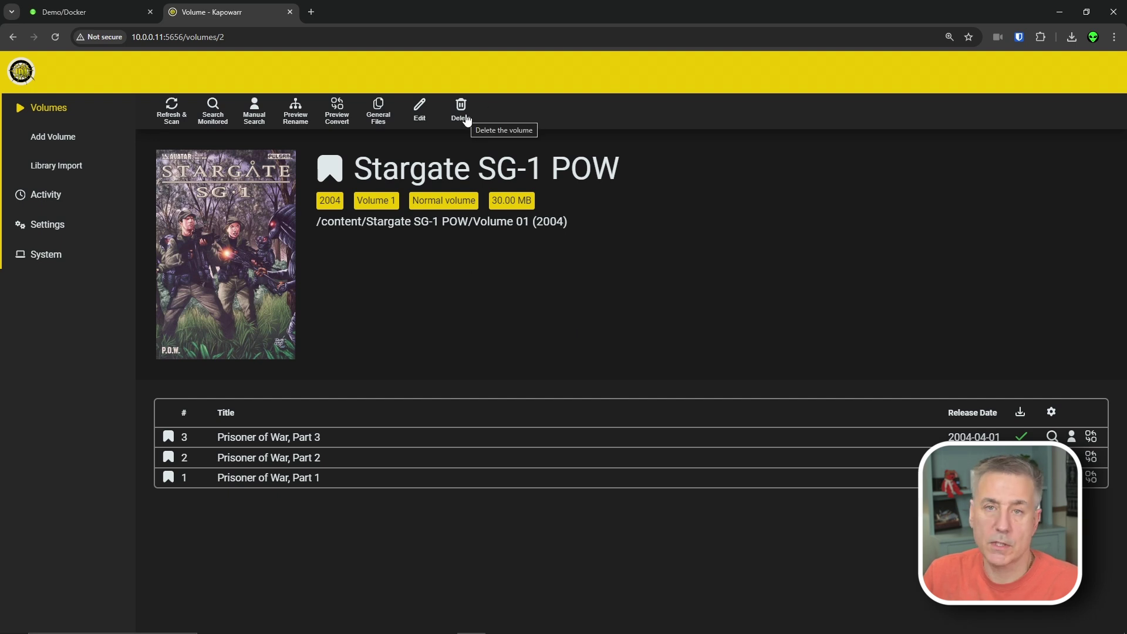
click(49, 107)
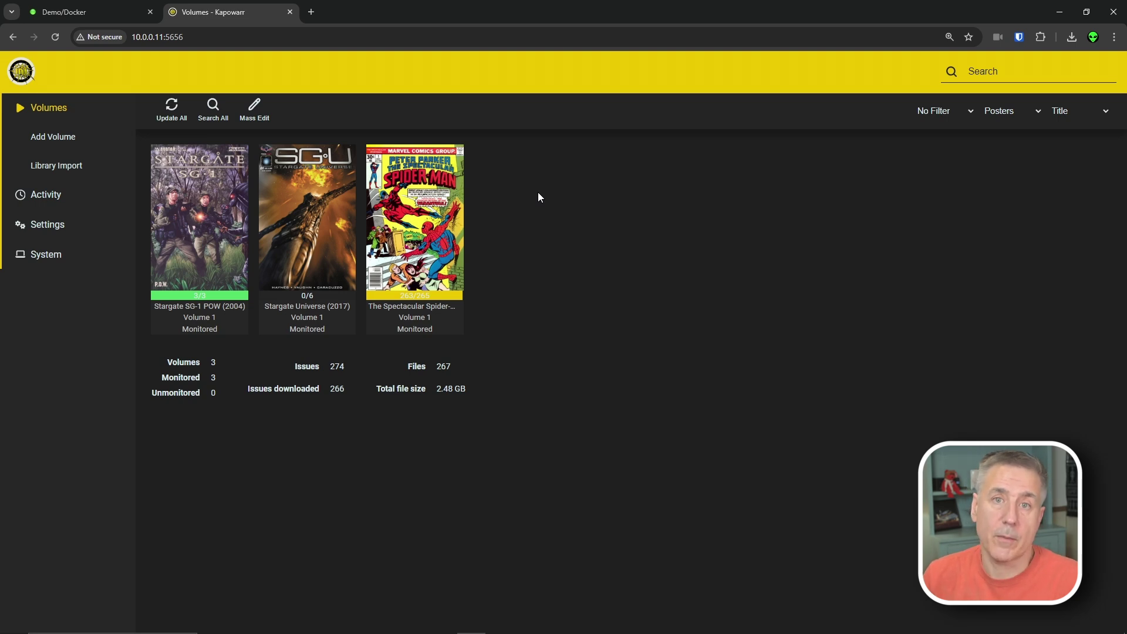
- Load github.com/Casvt/Kapowarr/issues in a new tab and browse the open issues
key(ctrl+t)
text(https://github.com/Casvt/Kapowarr/issues)
key(Return)
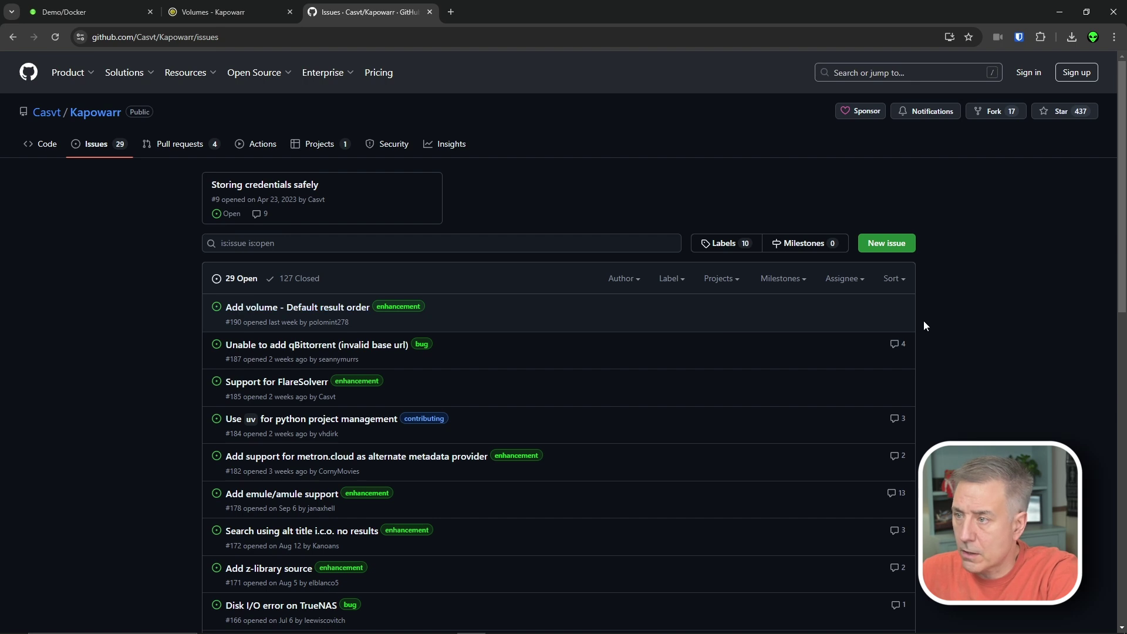
scroll(278, 335, down, 12)
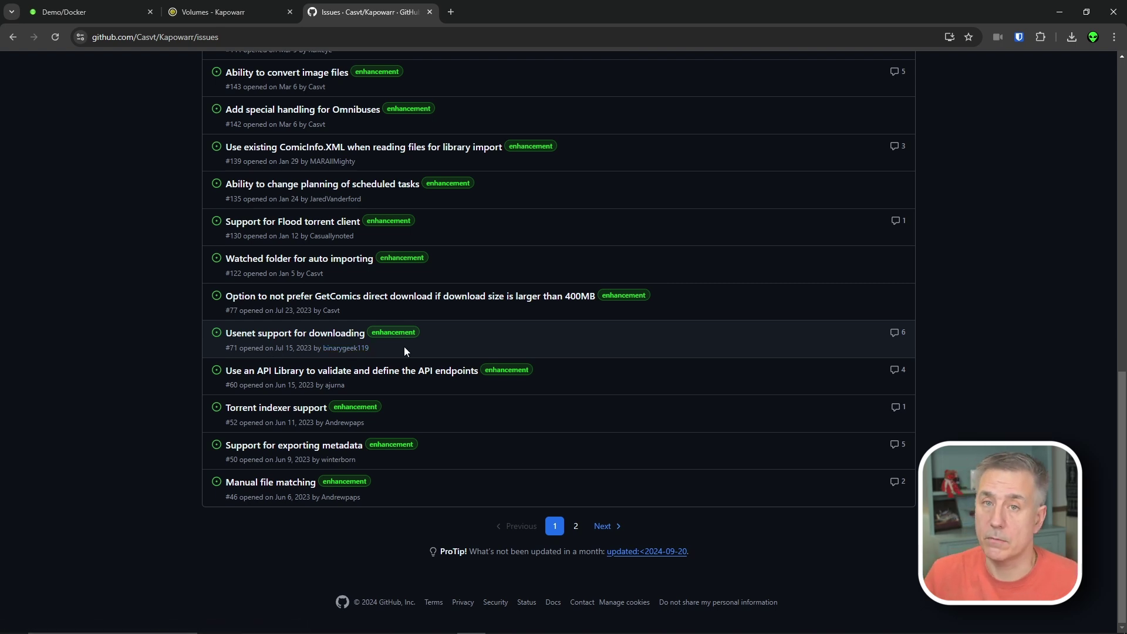
scroll(403, 351, up, 12)
- Open the Kapowarr plans project board from the repository's Projects list and scroll through it
click(320, 145)
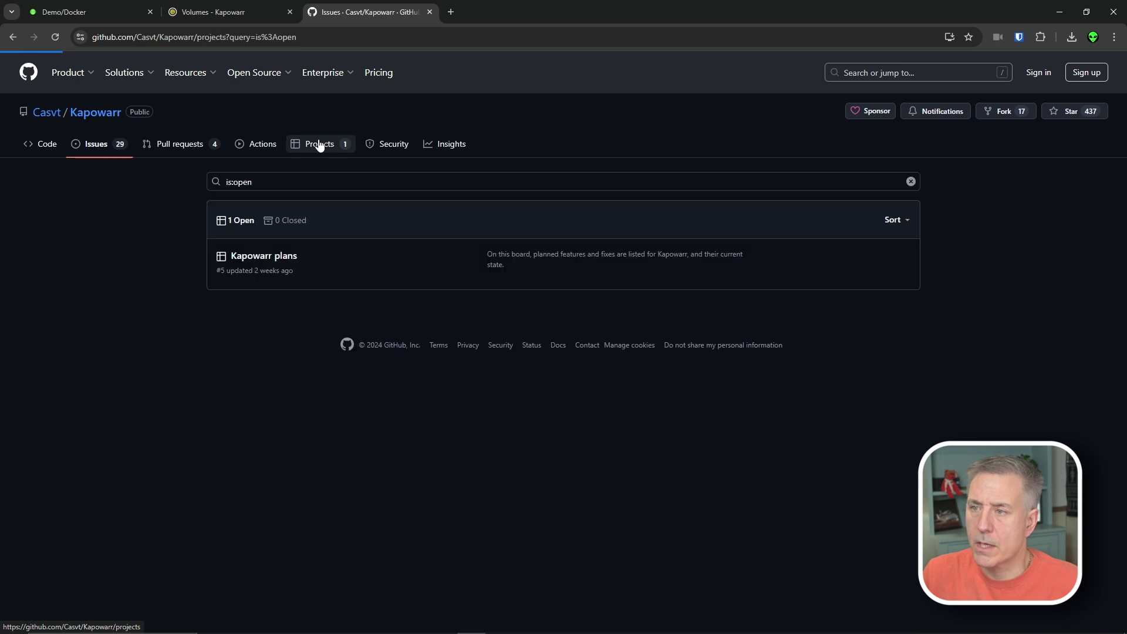
click(249, 263)
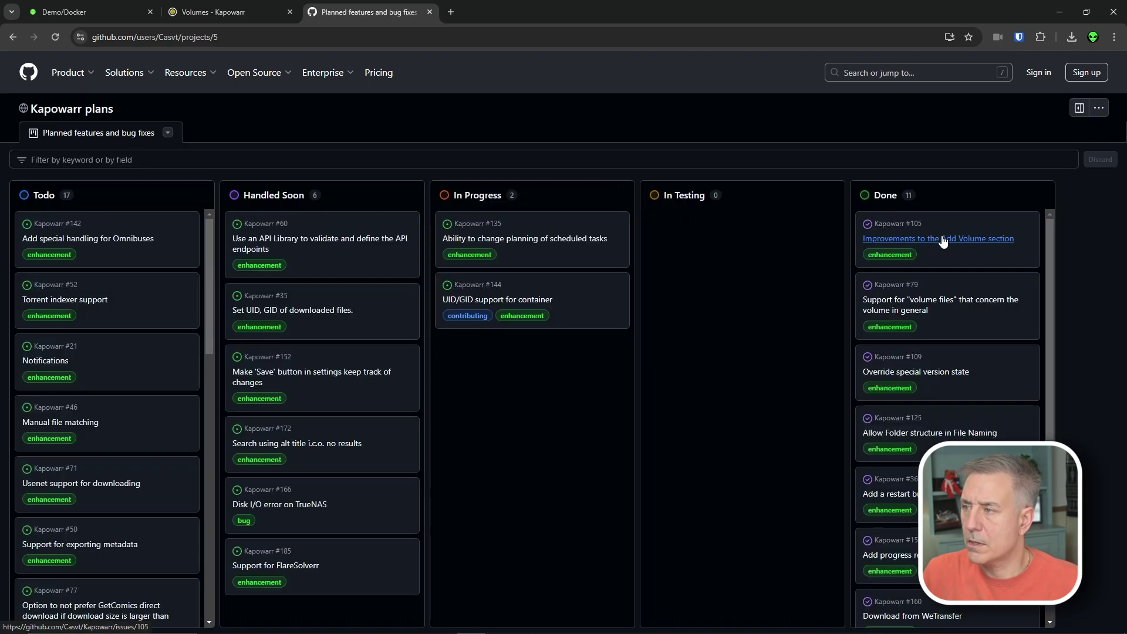
scroll(943, 255, down, 4)
scroll(901, 364, up, 4)
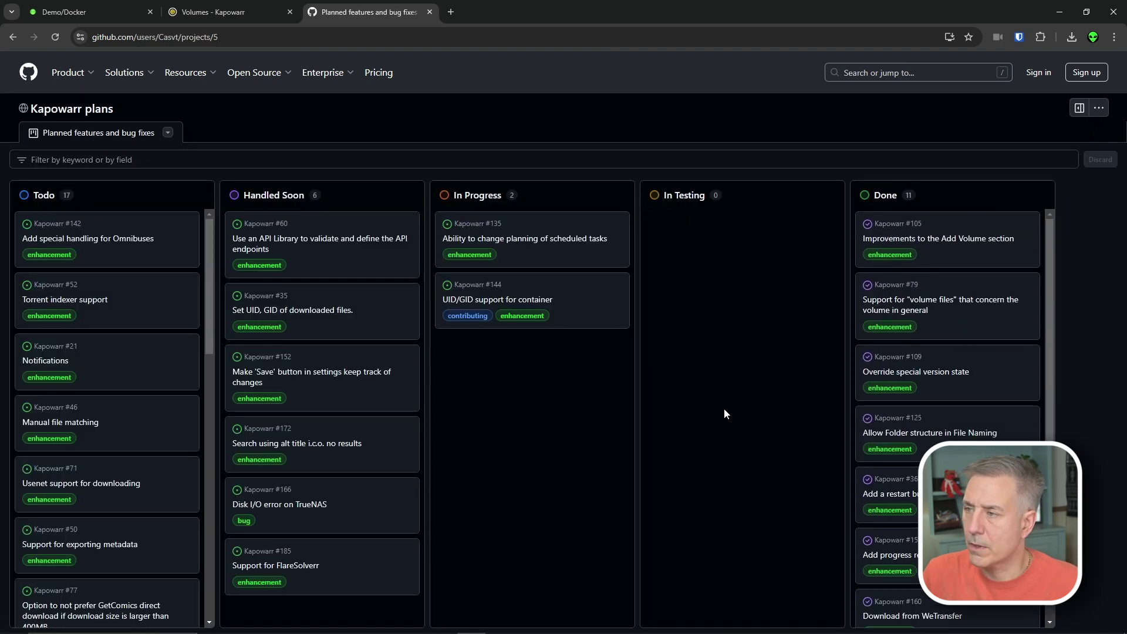